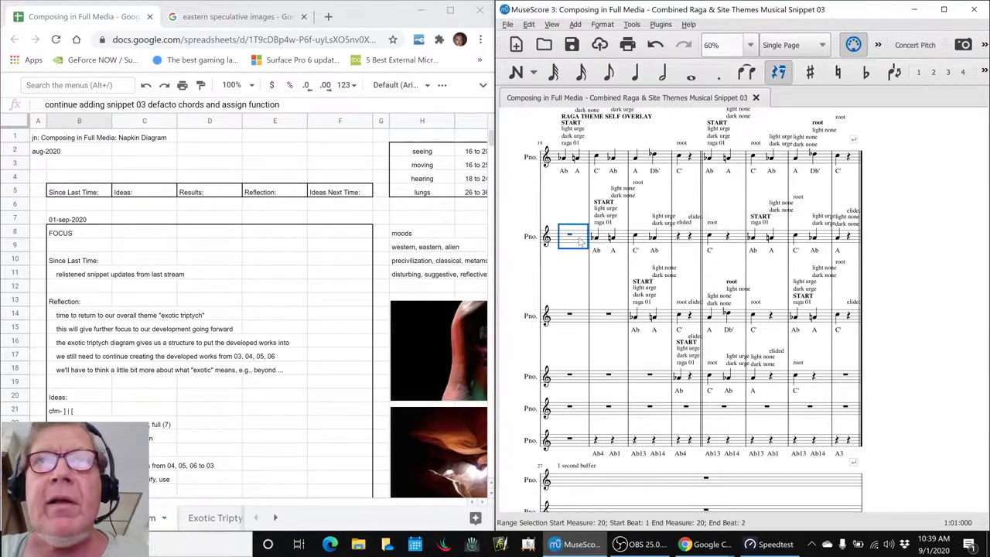
Step: Play the score through its final measures, then bring OBS Studio to the front
click(884, 310)
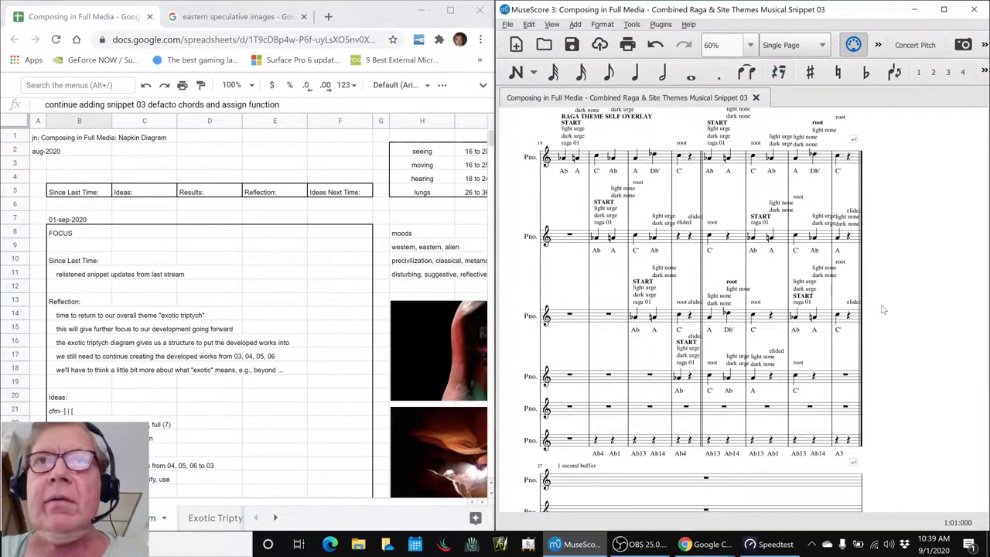
key(space)
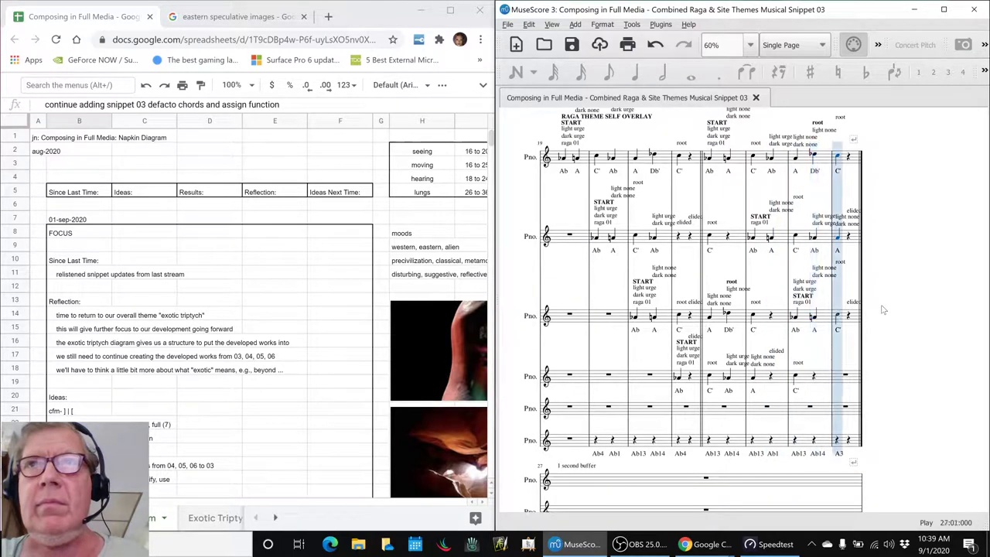
key(space)
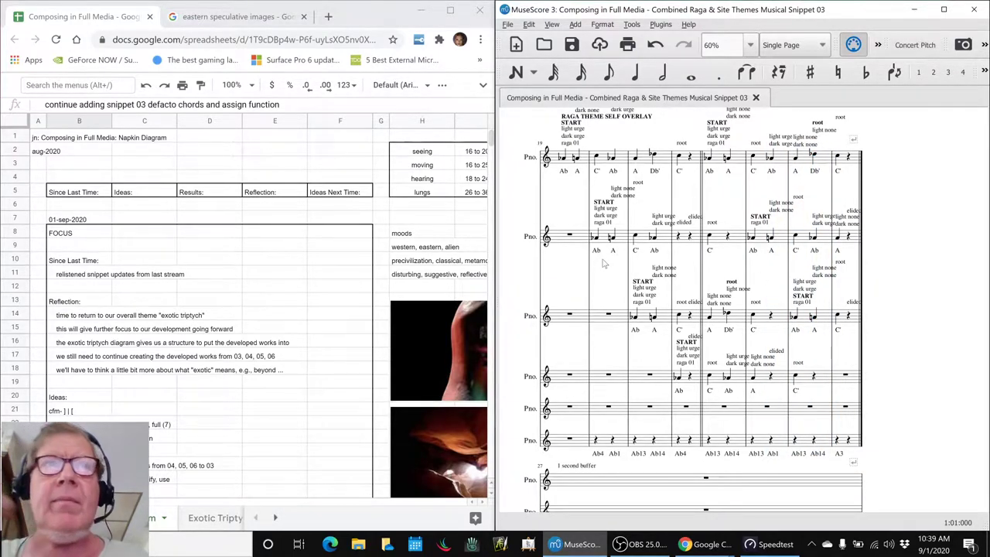
key(alt+Tab)
key(alt+Tab)
key(alt+Tab)
key(alt+Tab)
key(alt+Tab)
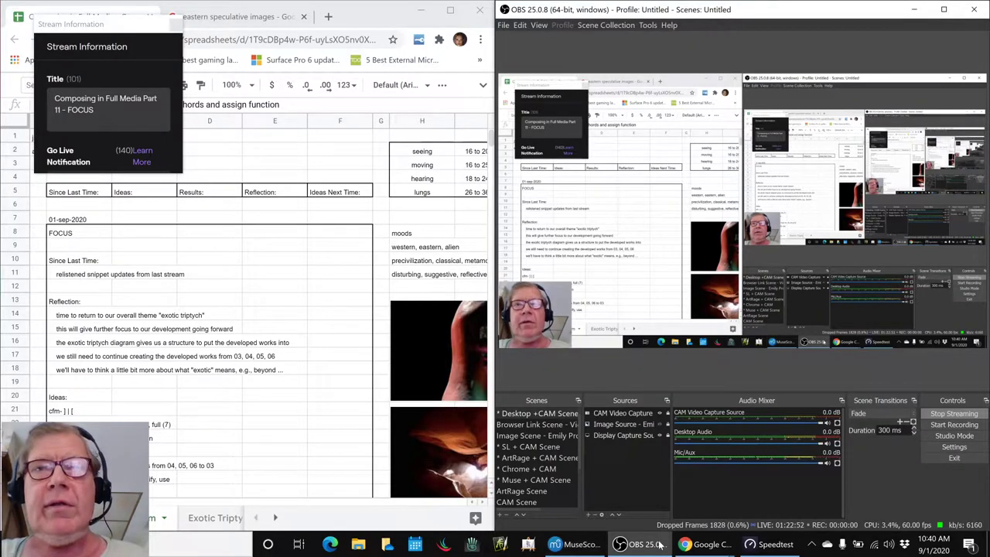
click(574, 544)
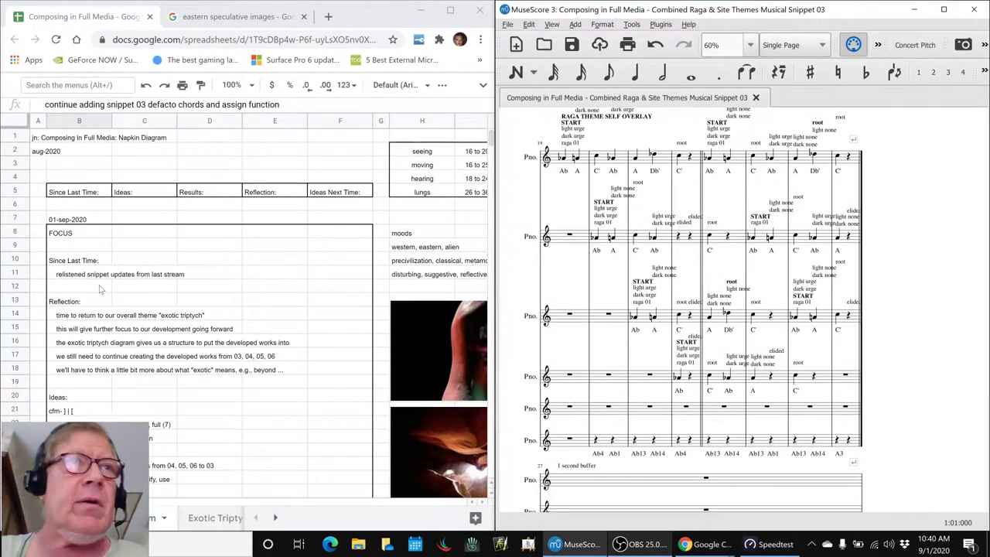
Step: Read the reflection notes in B14 and B15, then switch to the Exotic Triptych Diagram window
click(79, 315)
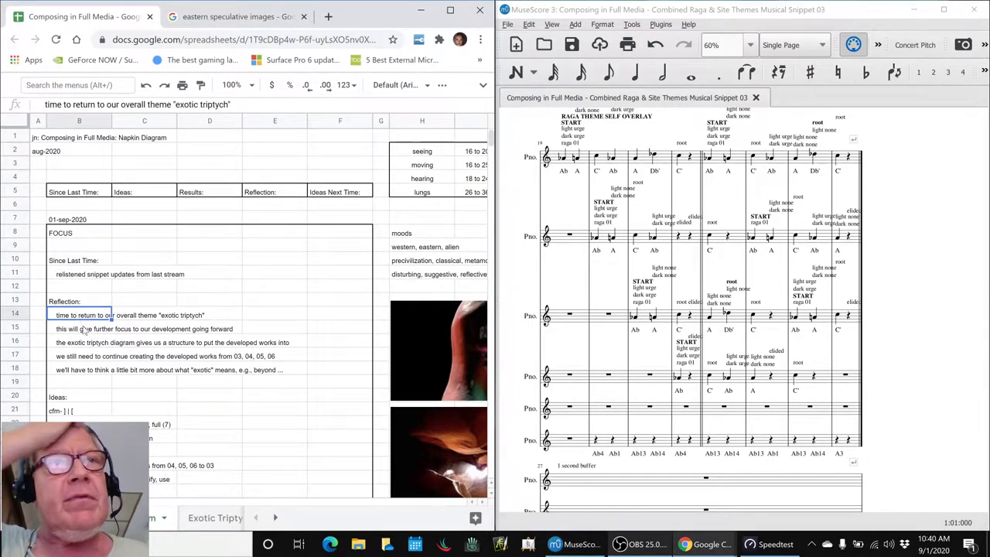
click(83, 329)
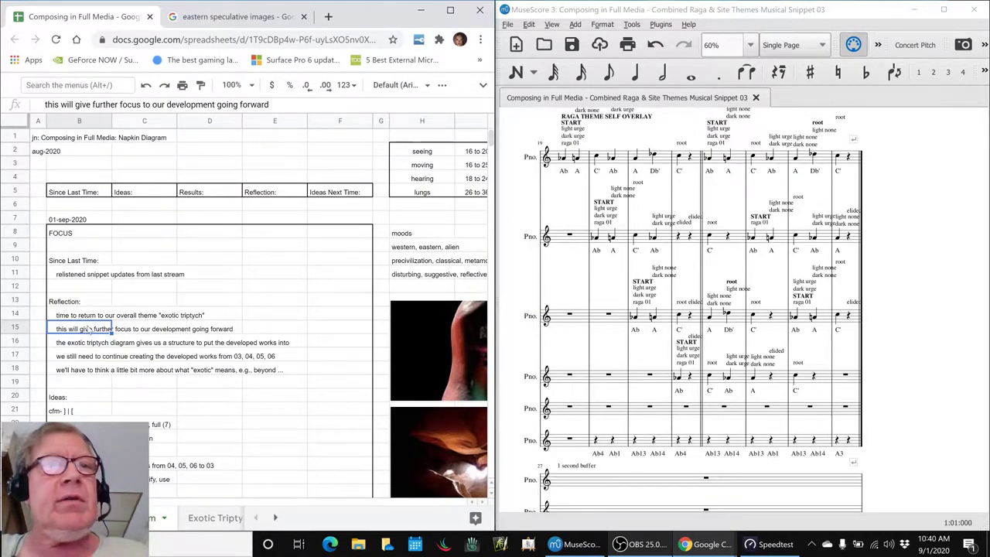
key(alt+Tab)
key(alt+Tab)
key(alt+Tab)
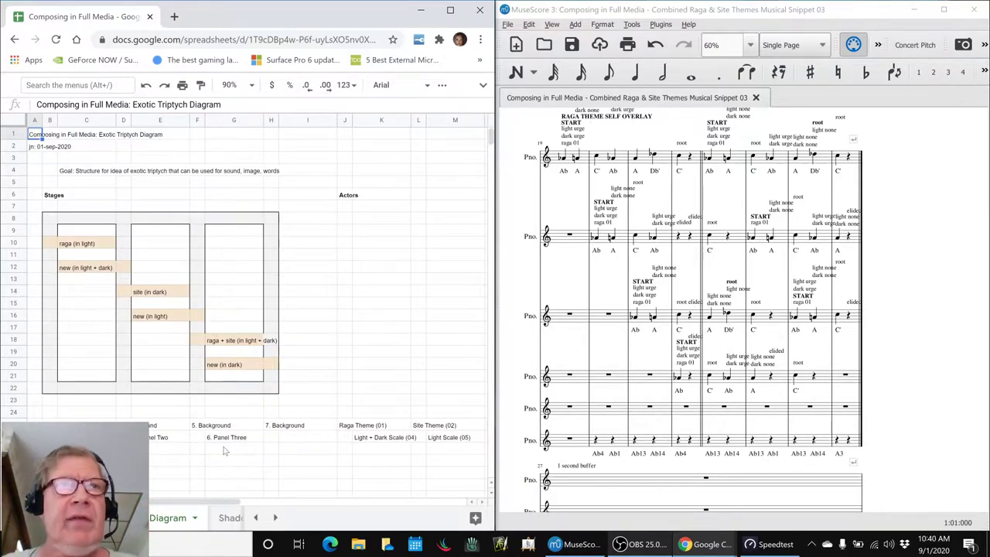
click(72, 282)
click(146, 283)
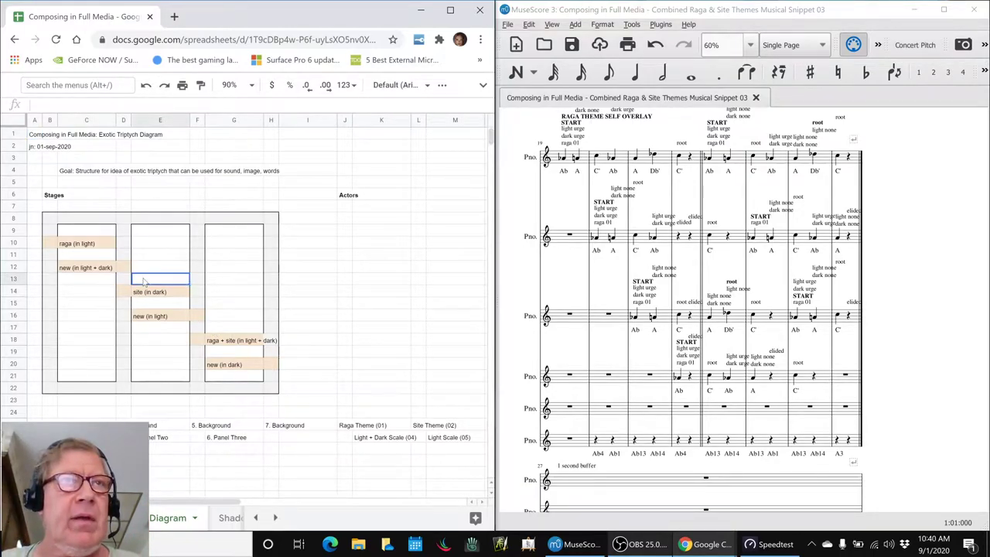
click(234, 286)
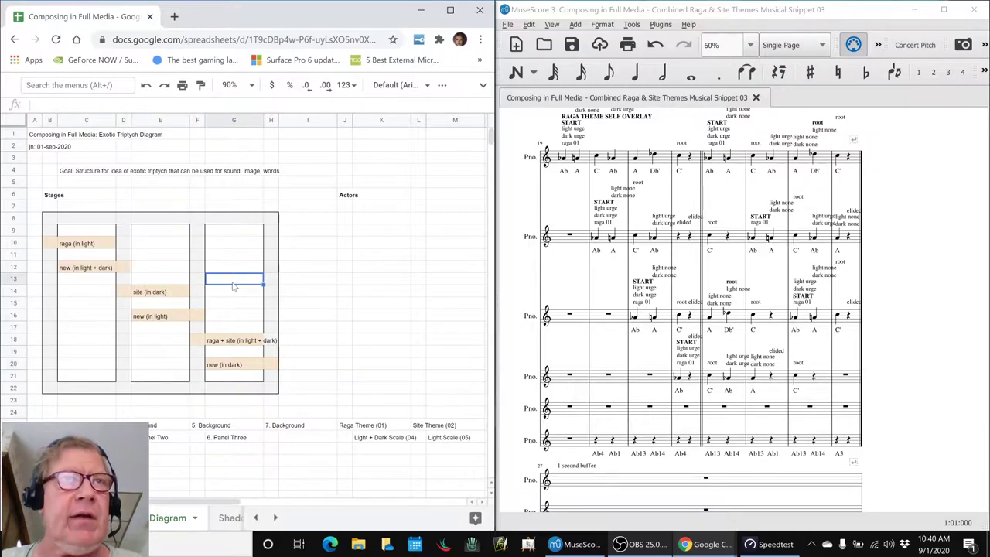
click(51, 221)
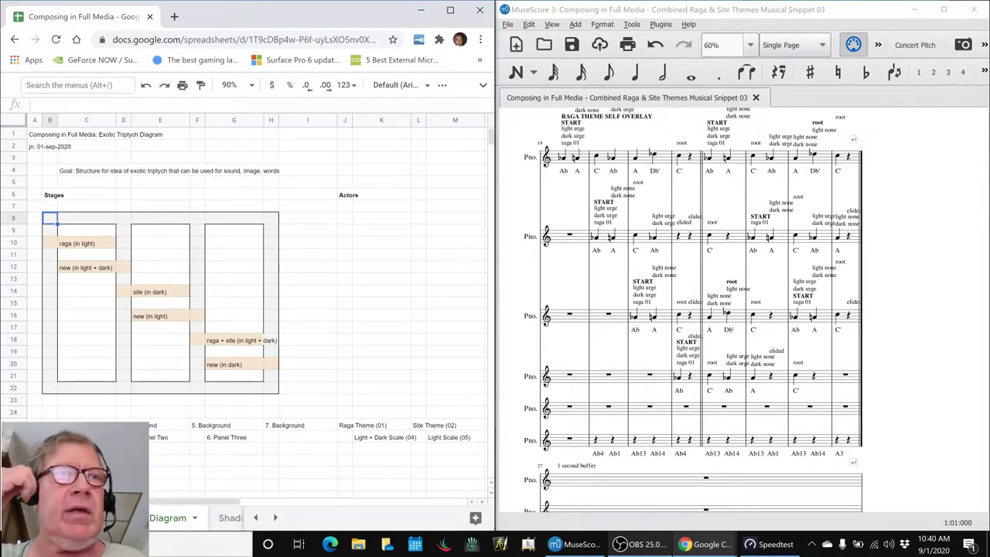
click(86, 426)
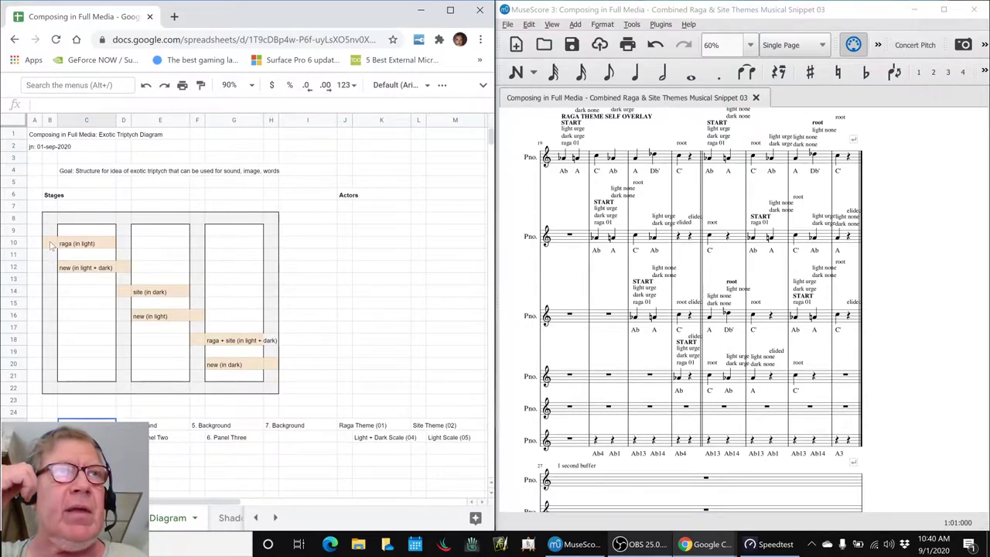
click(52, 246)
click(67, 245)
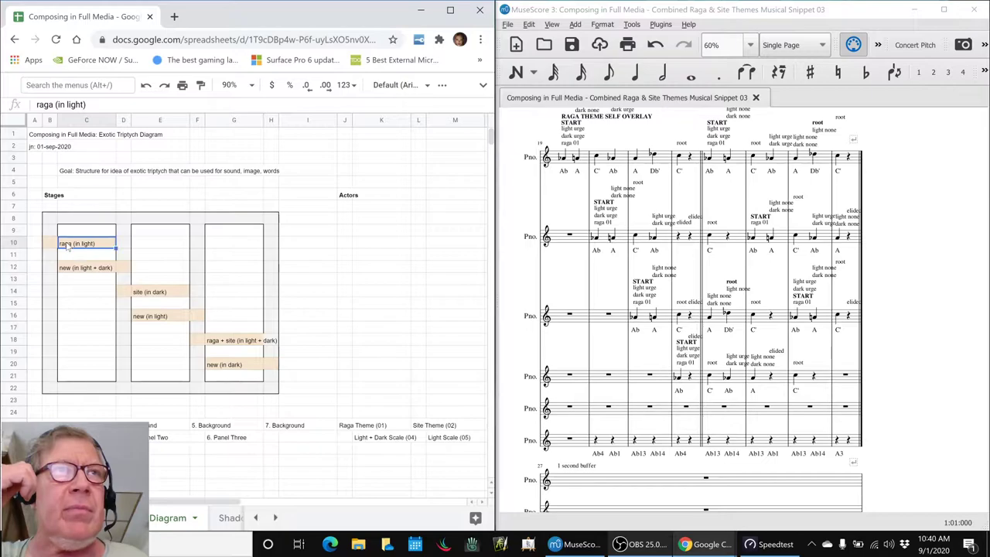
click(70, 269)
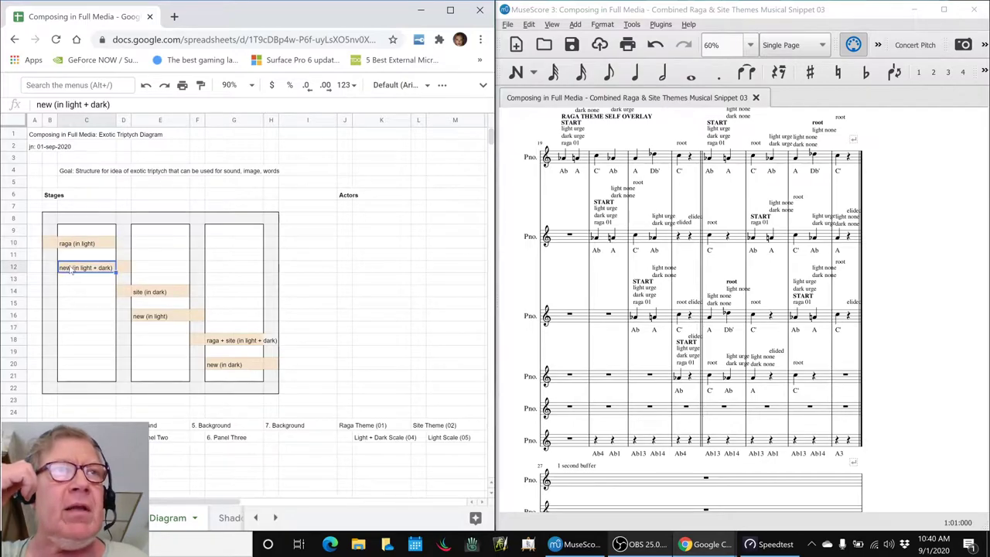
click(127, 268)
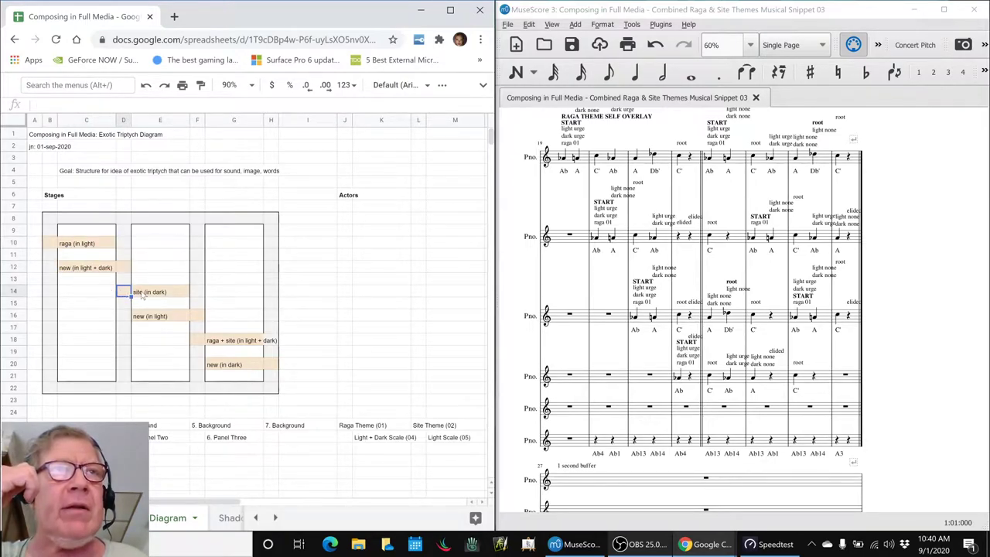
click(144, 294)
click(146, 318)
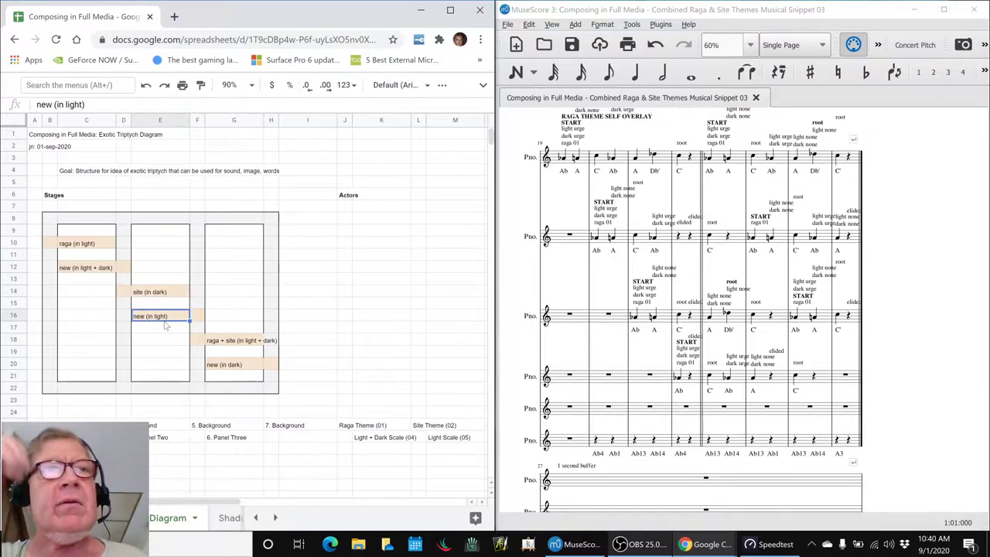
click(198, 316)
click(199, 340)
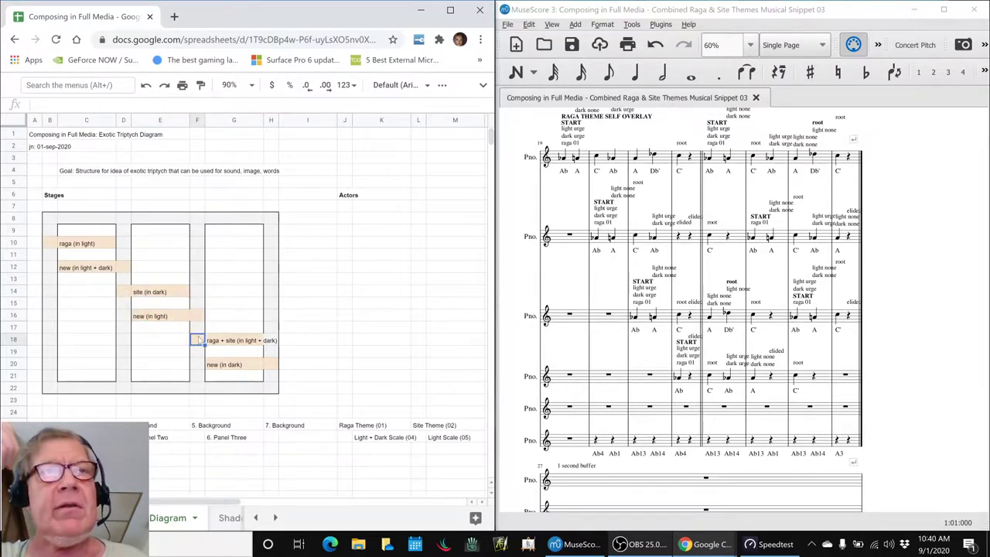
click(220, 343)
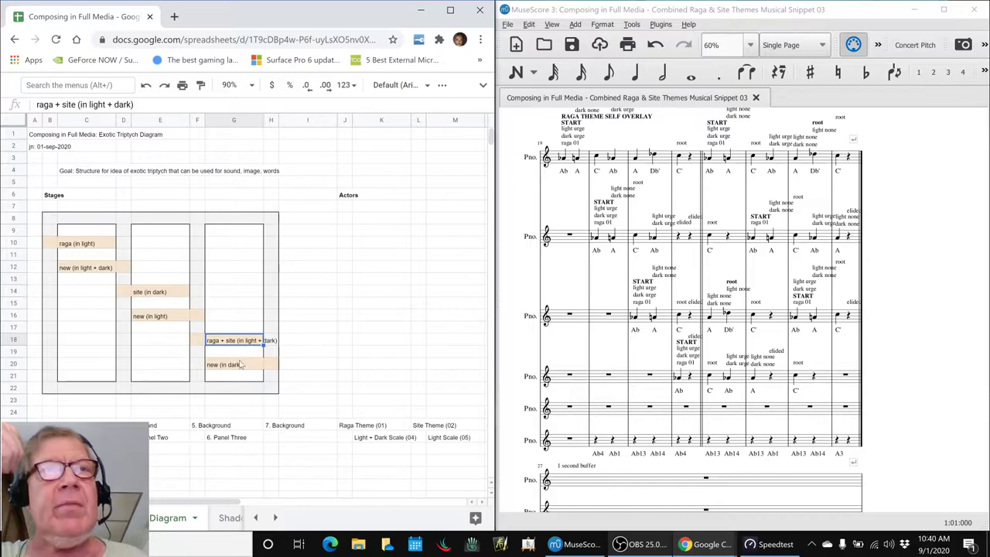
click(246, 368)
click(272, 368)
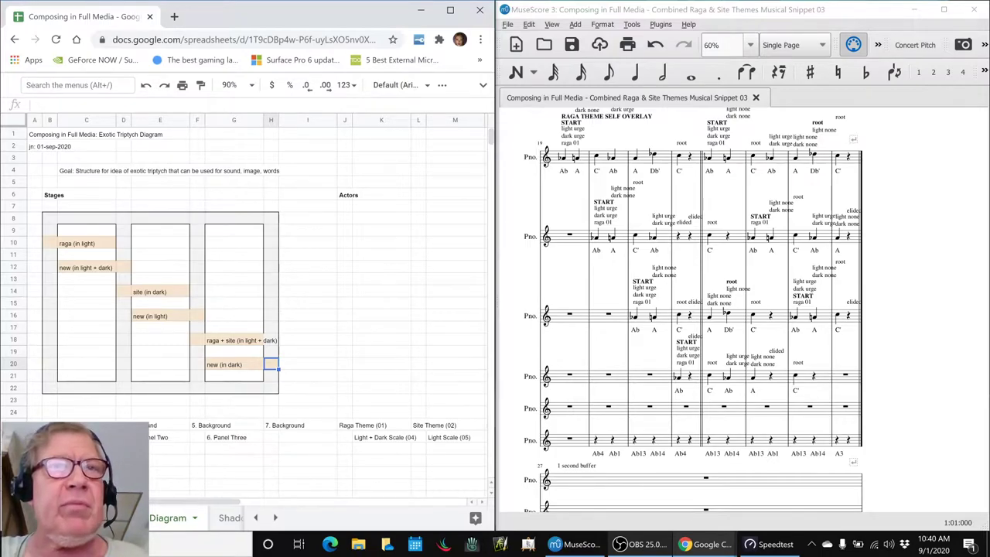
Step: Review the Stages and Actors headings, the raga, site and new stages, and the Light + Dark Scale (04) actor
click(347, 197)
click(50, 196)
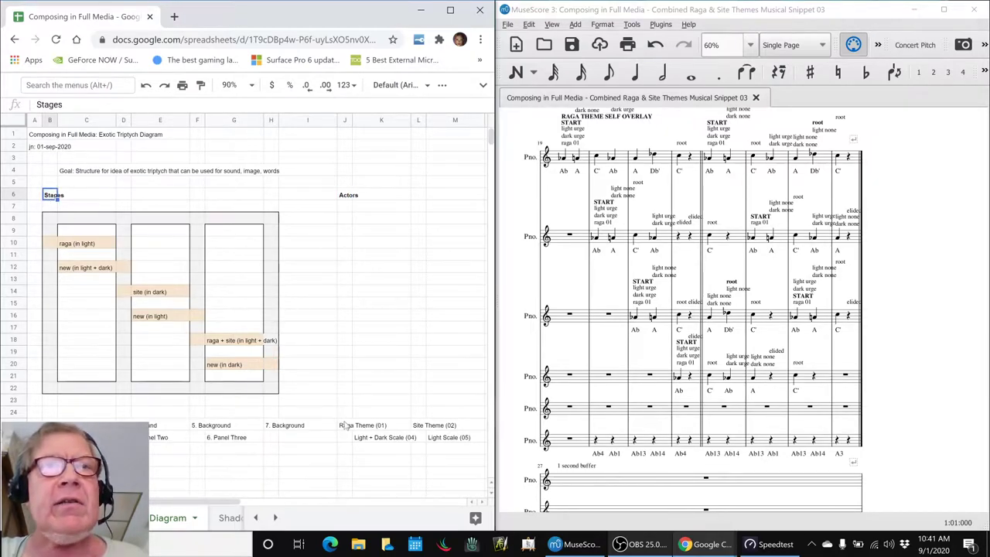
click(70, 246)
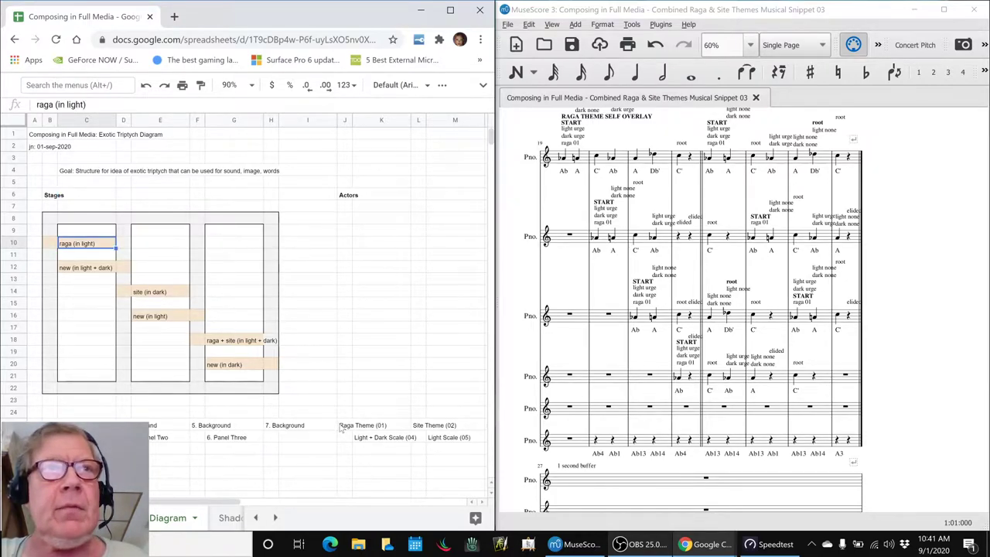
click(397, 441)
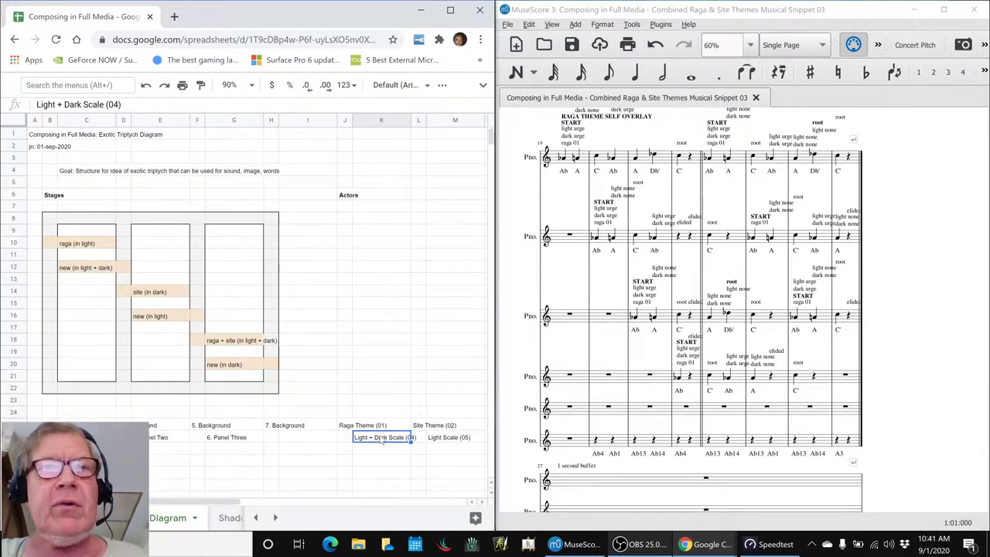
click(429, 432)
click(147, 294)
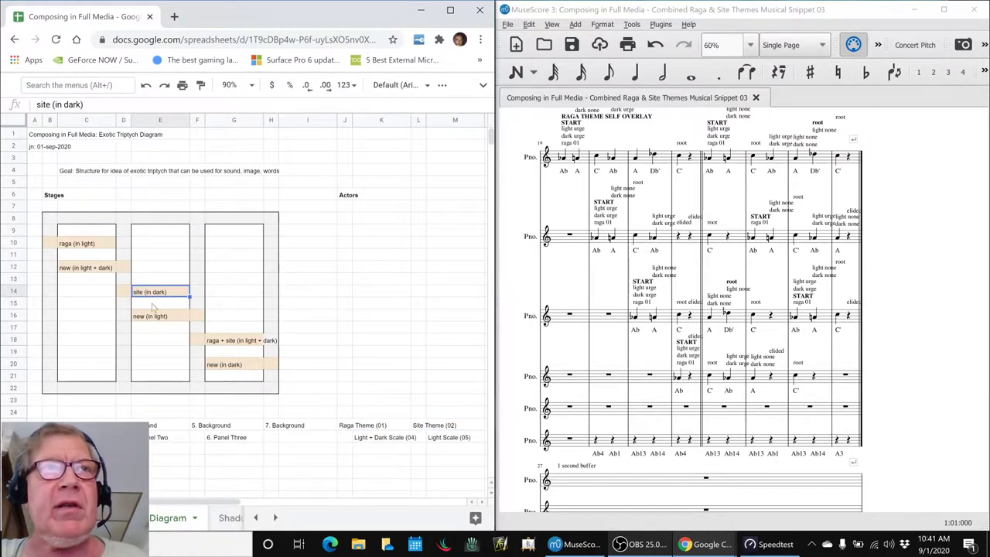
click(159, 321)
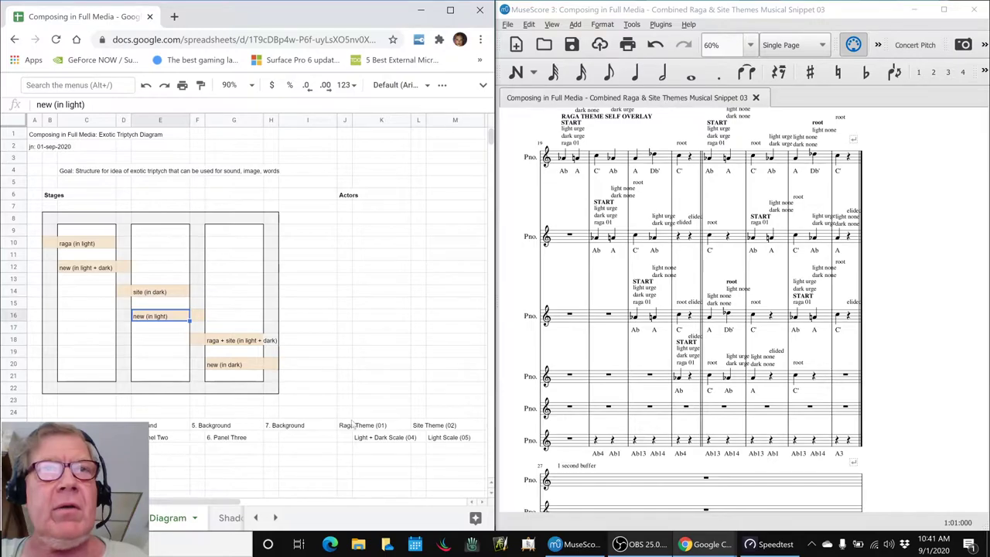
Step: Check the Light Scale (05), raga + site and Dark Scale (06) entries, then return to the Napkin Diagram notes
drag(201, 504, 273, 502)
click(347, 440)
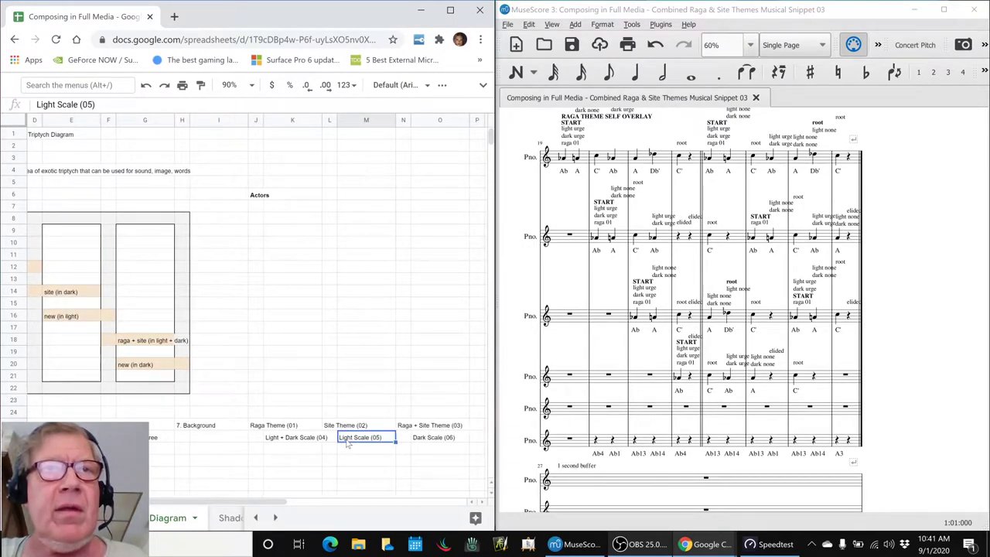
click(122, 345)
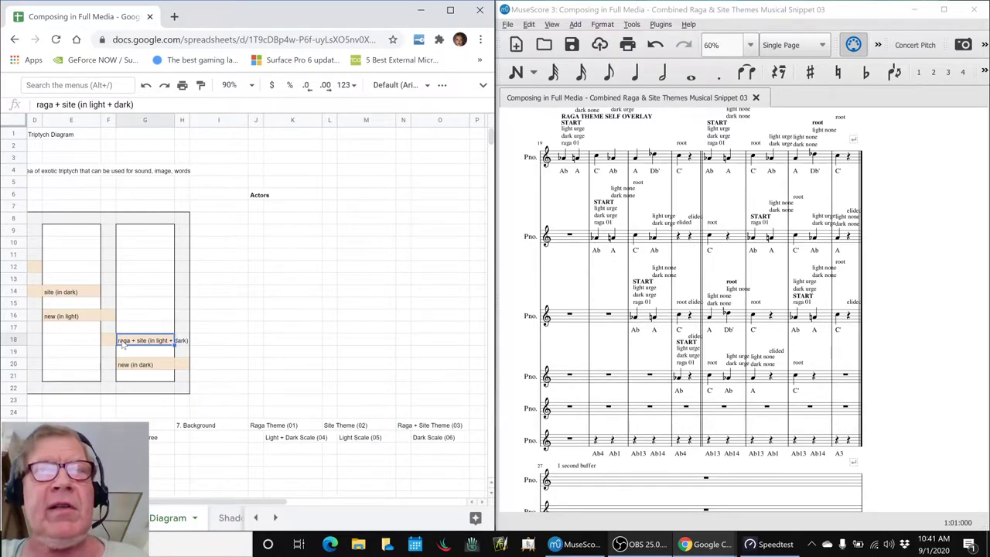
click(441, 443)
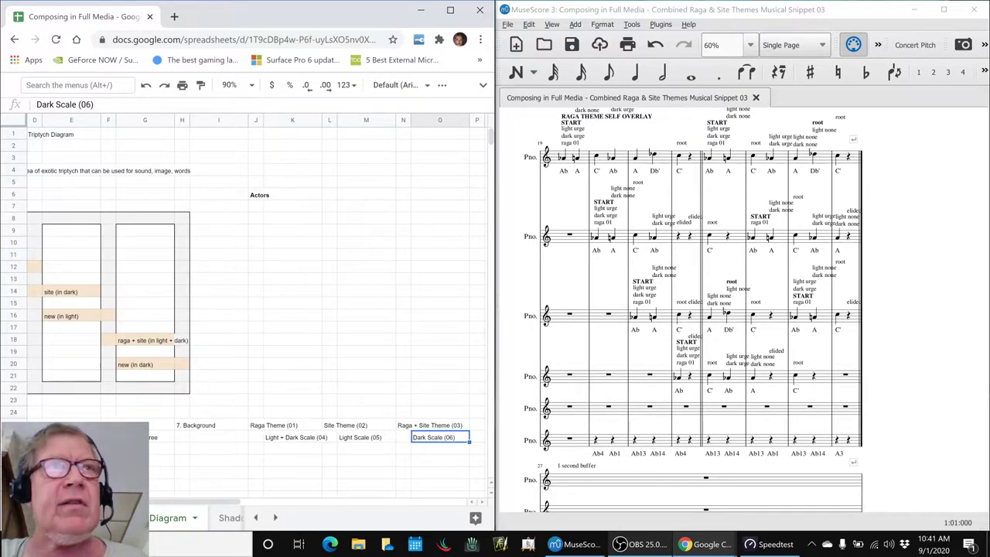
scroll(255, 302, down, 2)
key(Home)
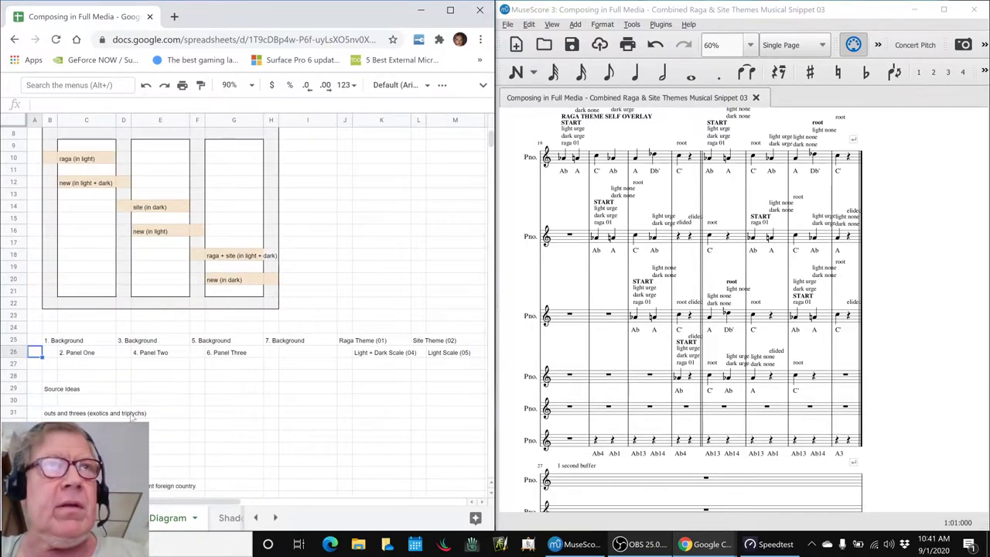
key(alt+Tab)
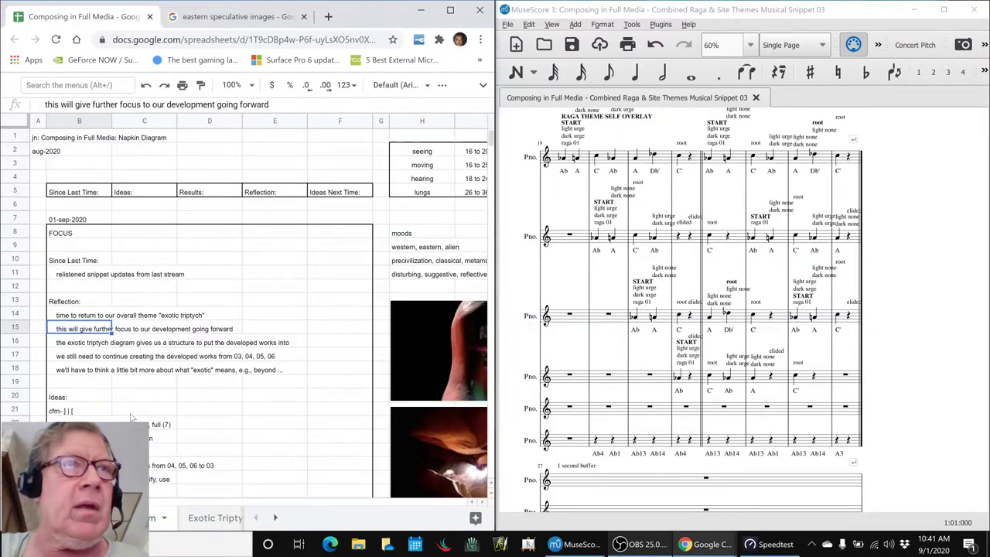
Step: Make the reflection note in B16 bold
click(65, 345)
key(ctrl+b)
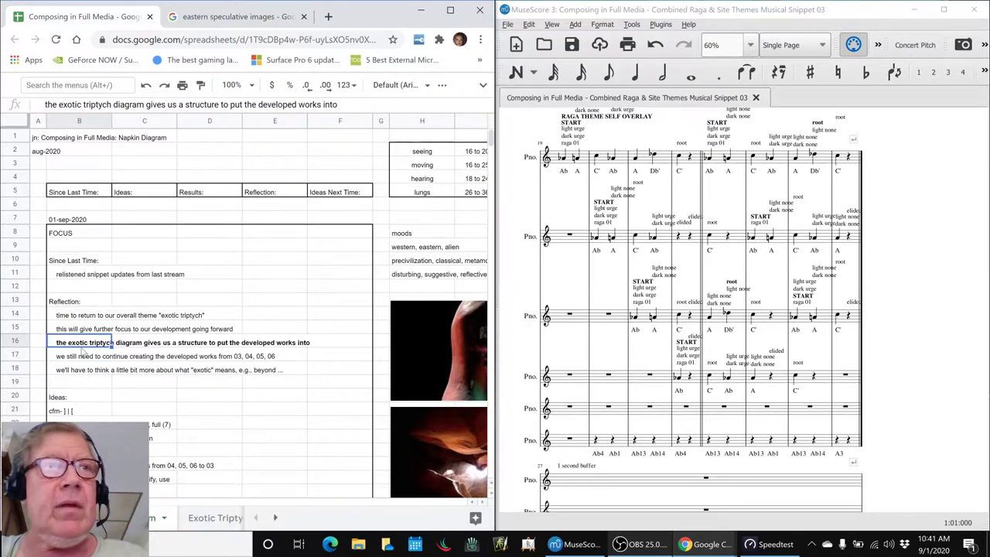
click(126, 361)
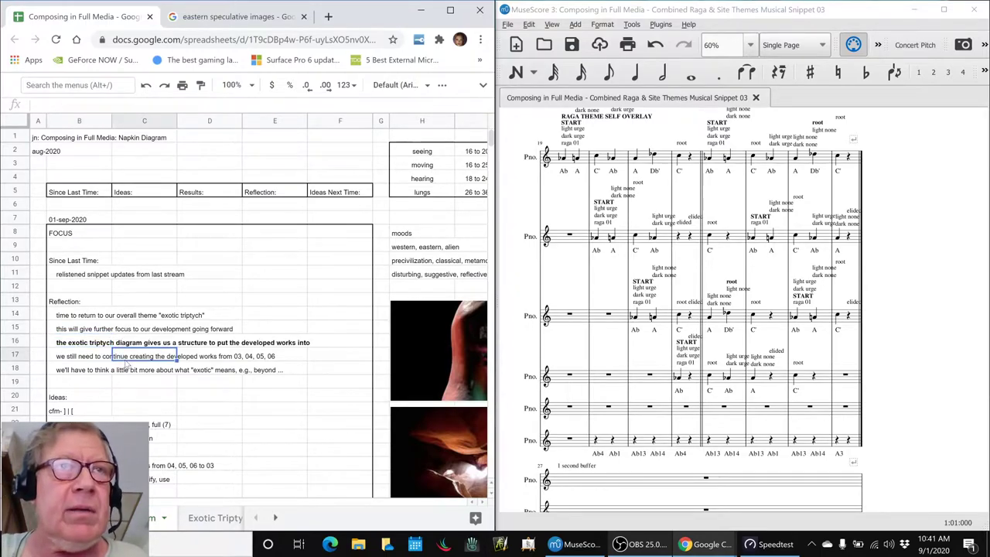
scroll(124, 362, down, 4)
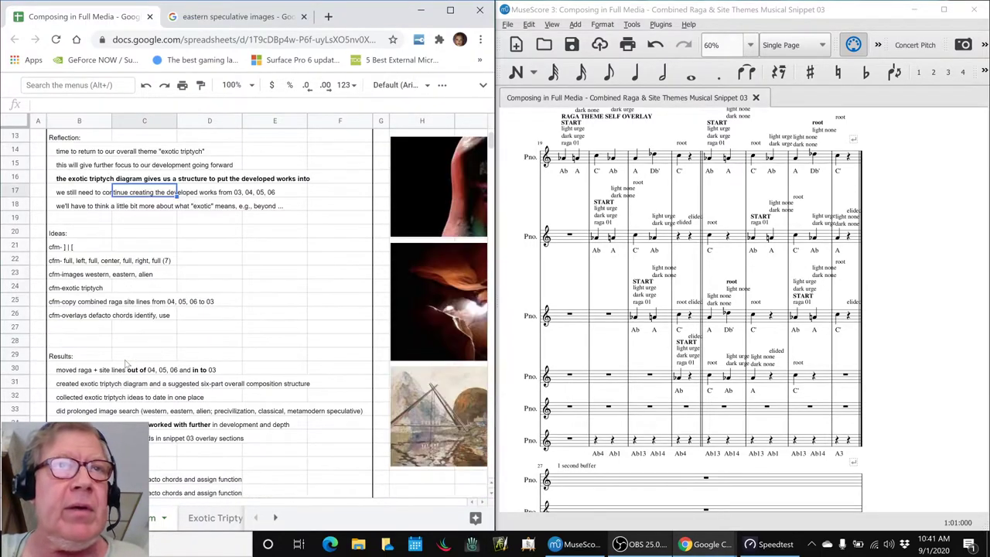
Step: Bold the results lines for the triptych diagram, collected triptych ideas and prolonged image search
click(76, 371)
click(75, 385)
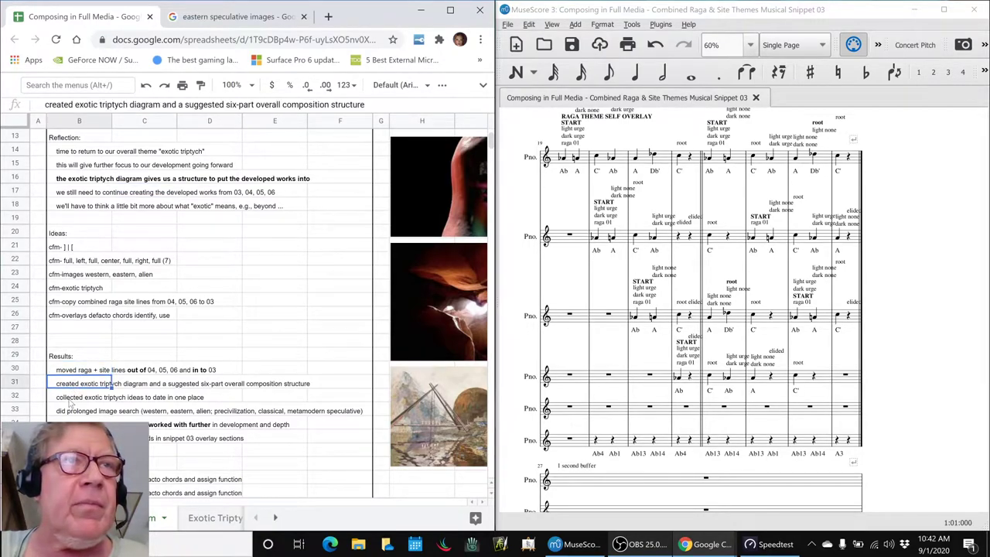
click(70, 398)
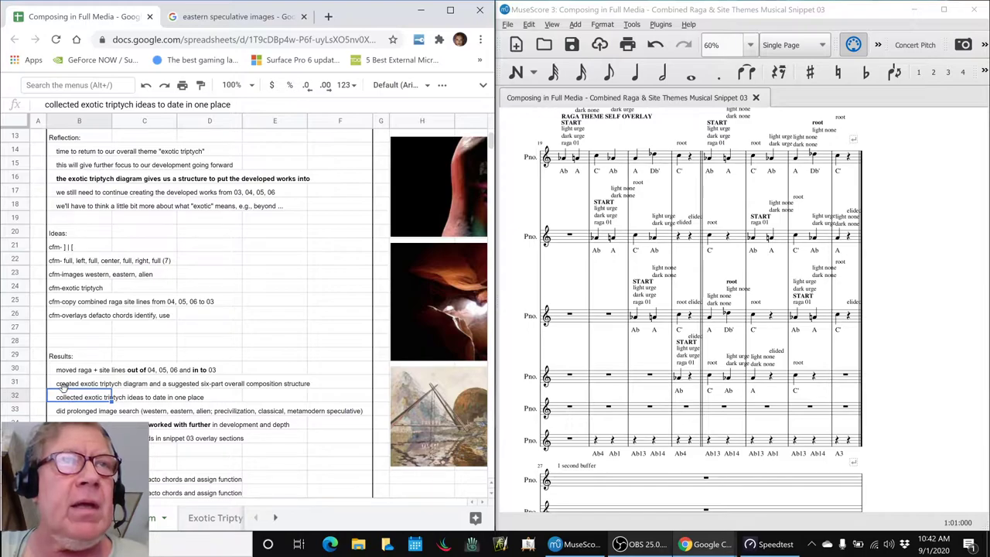
click(67, 387)
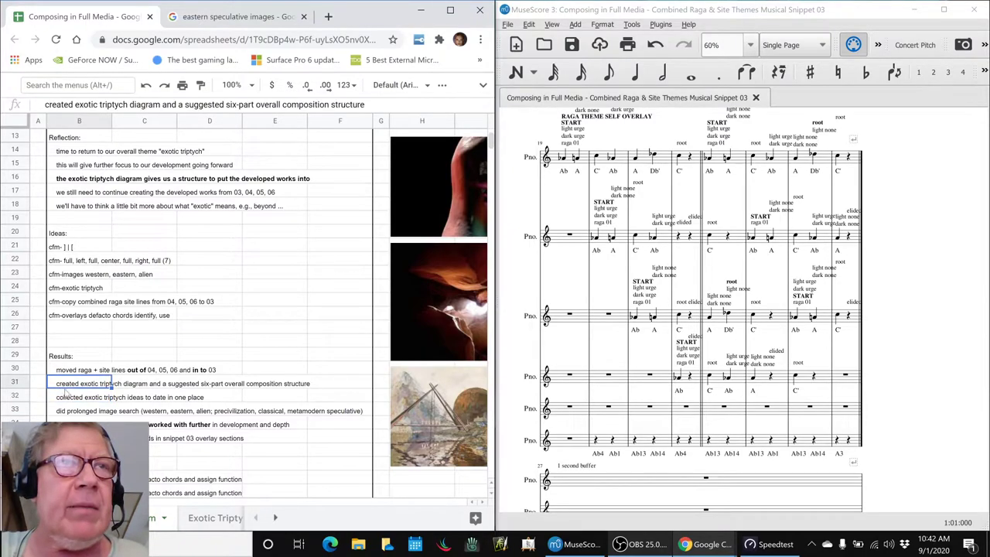
key(ctrl+b)
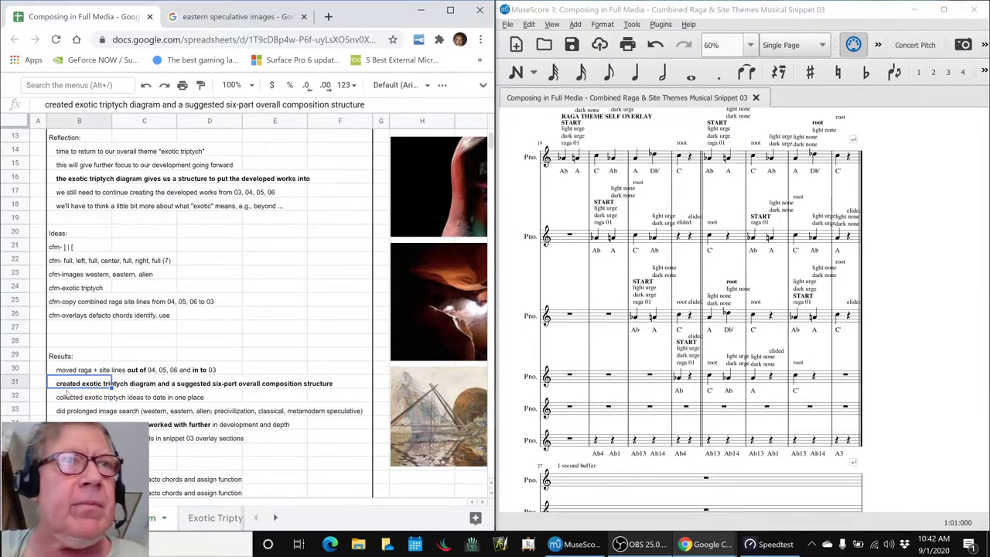
click(69, 399)
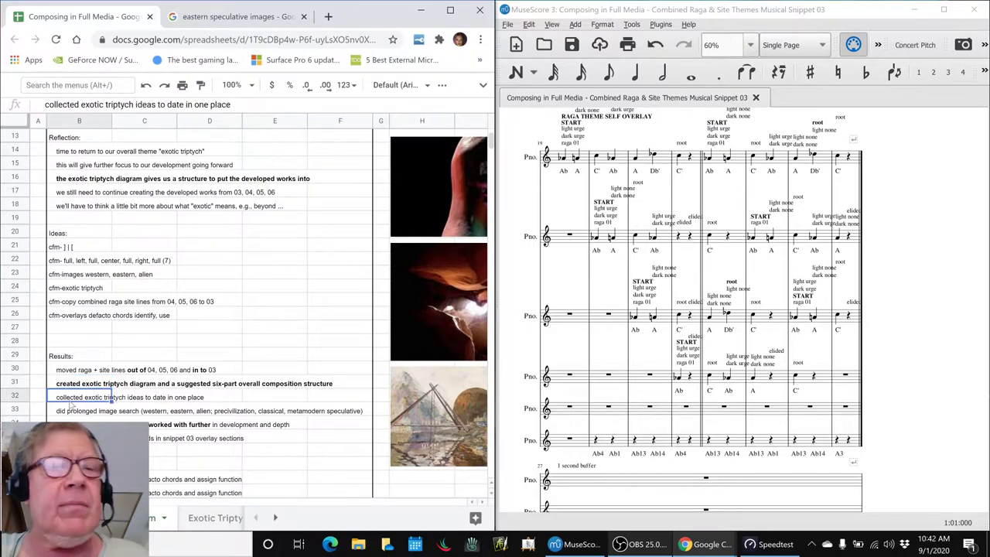
key(ctrl+b)
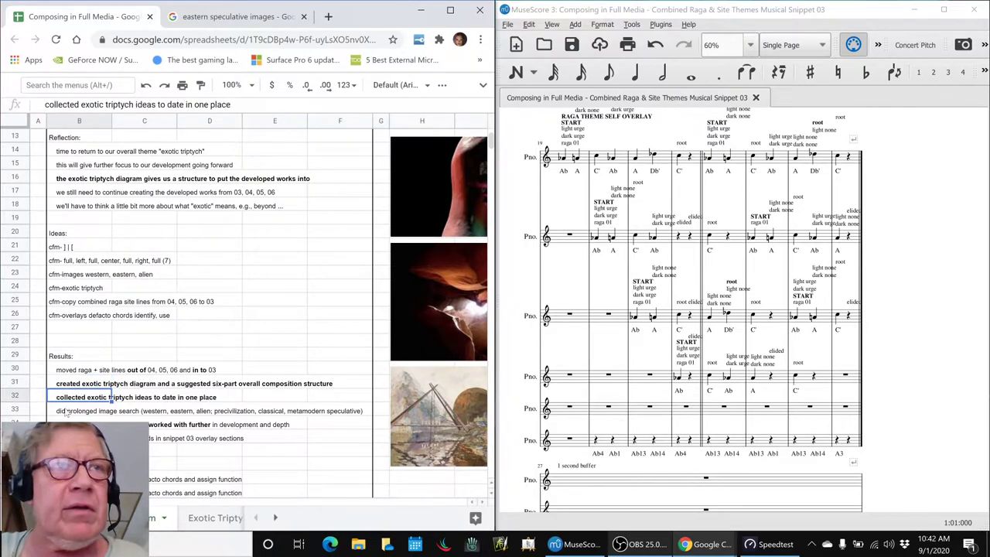
click(67, 413)
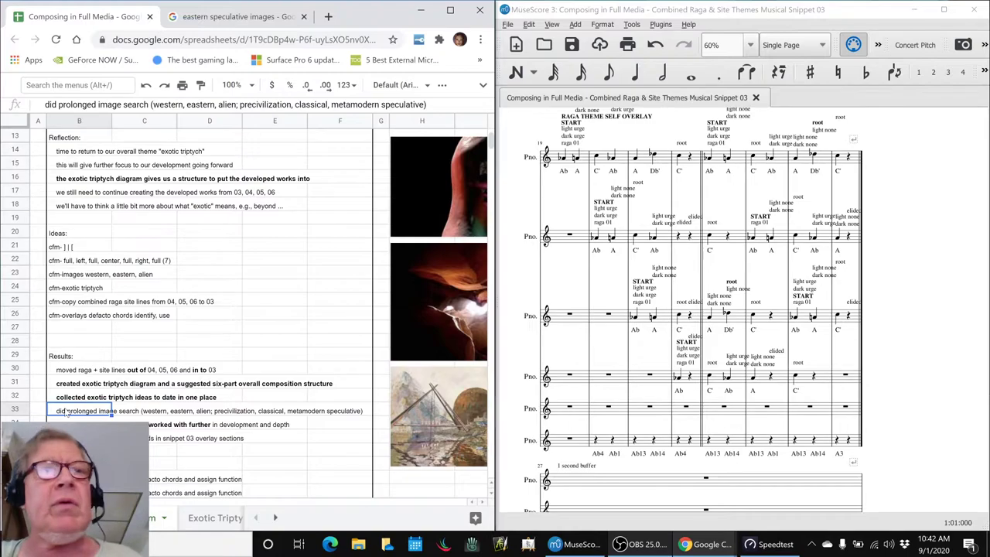
key(ctrl+b)
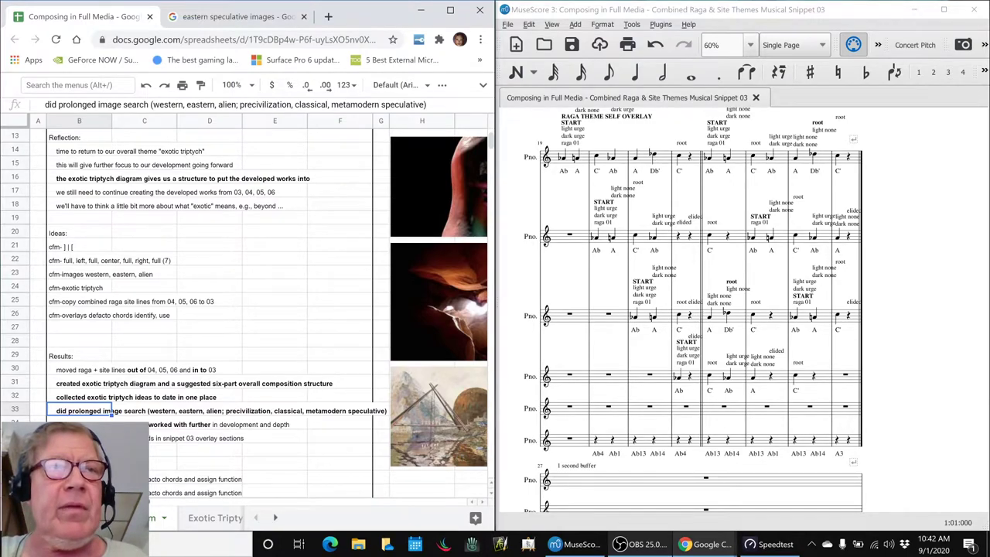
scroll(267, 375, right, 5)
scroll(267, 374, up, 3)
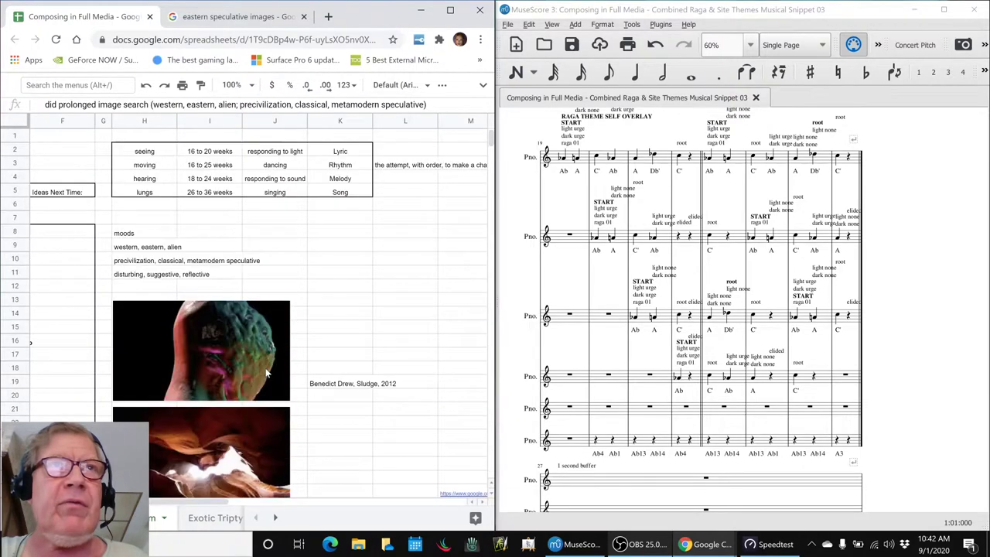
scroll(265, 373, down, 2)
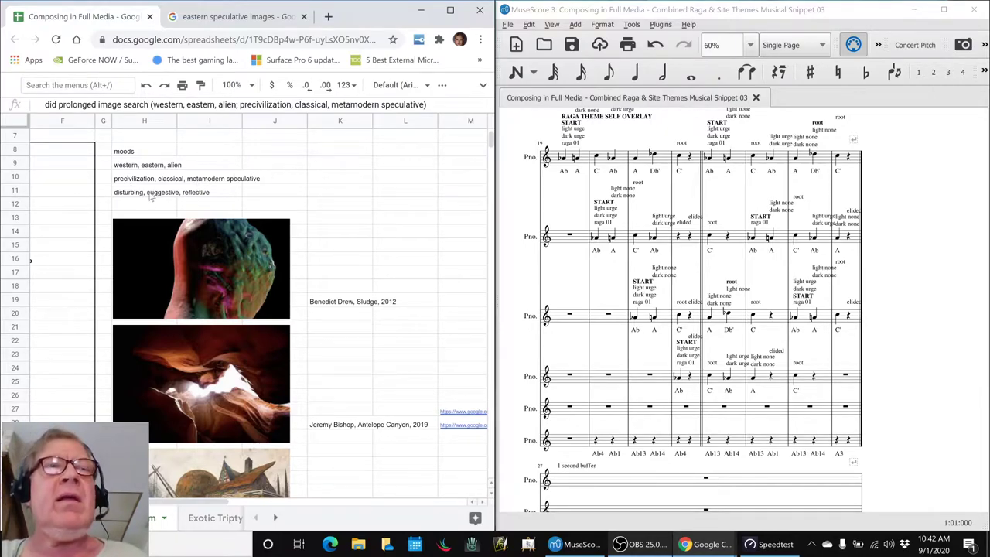
click(145, 249)
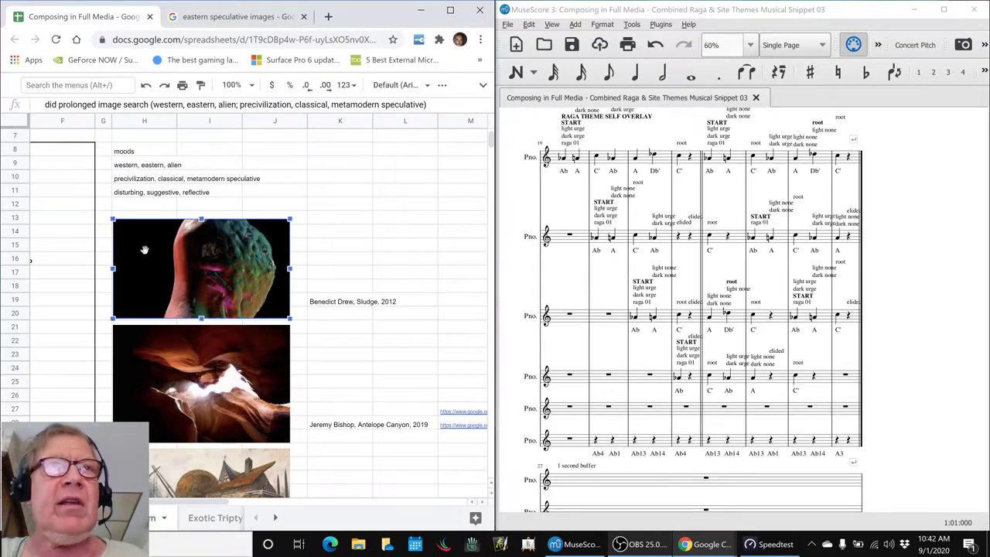
click(151, 349)
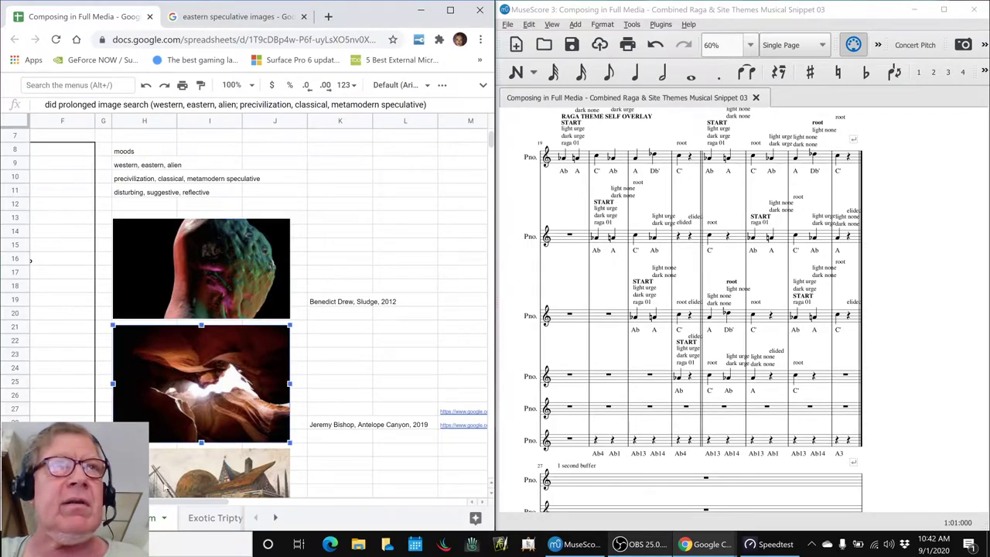
click(165, 486)
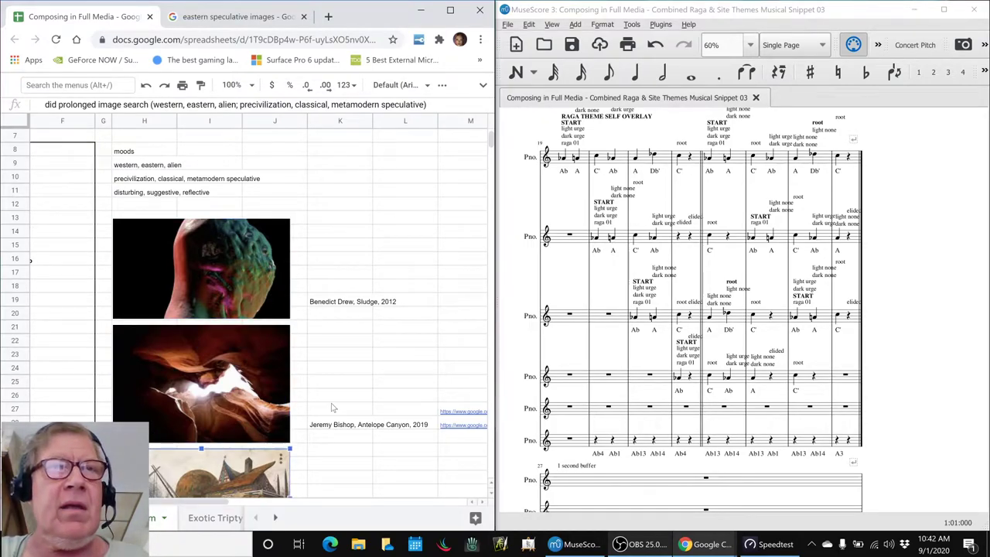
scroll(333, 407, down, 2)
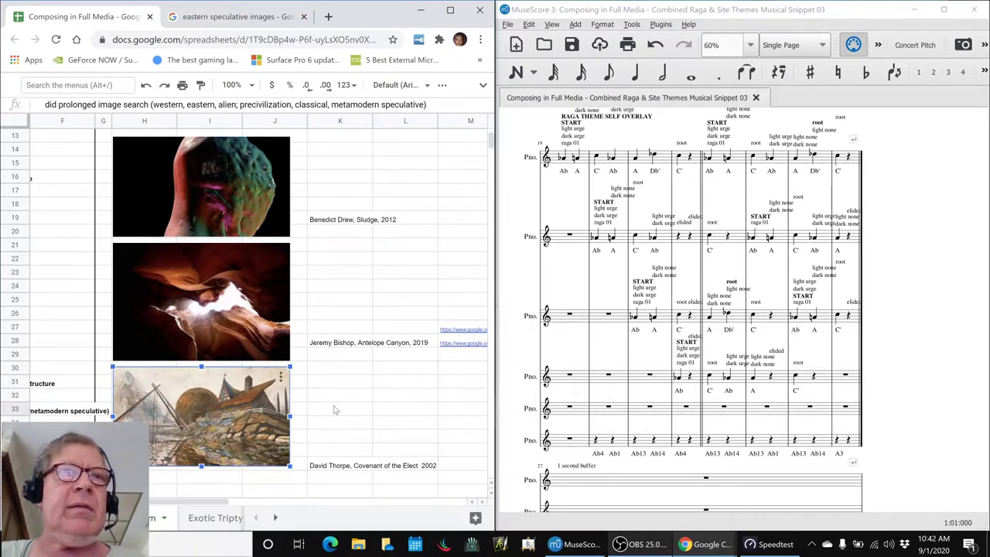
click(343, 413)
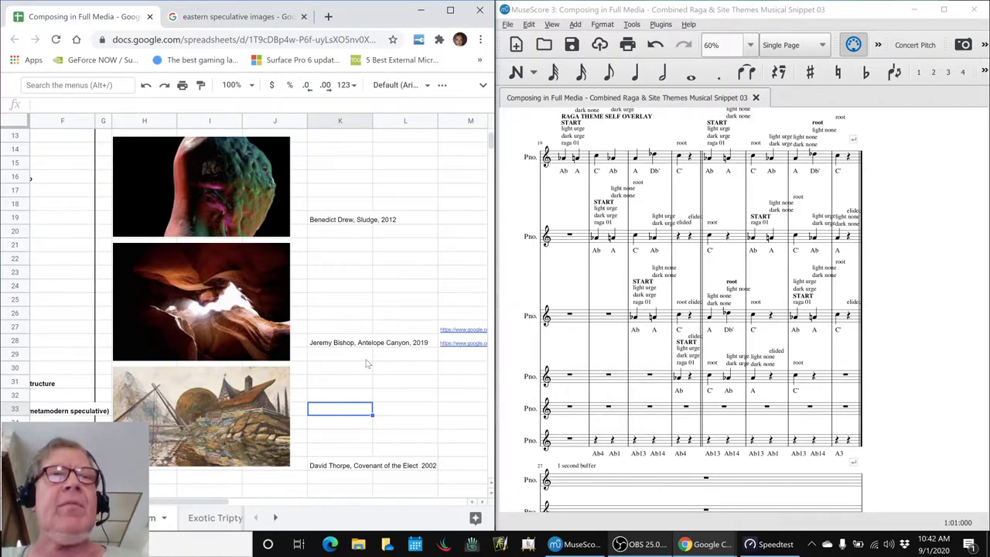
scroll(367, 363, down, 15)
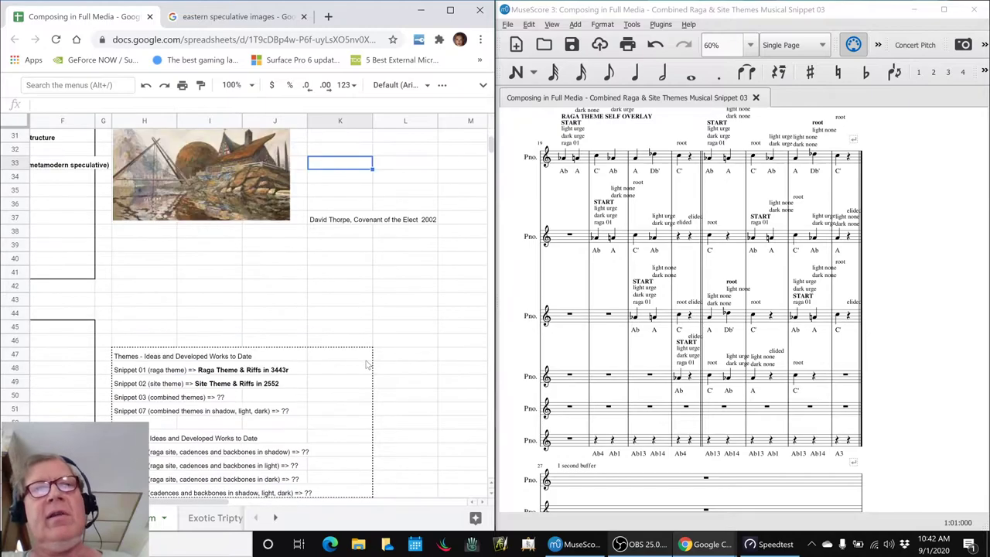
scroll(368, 364, down, 13)
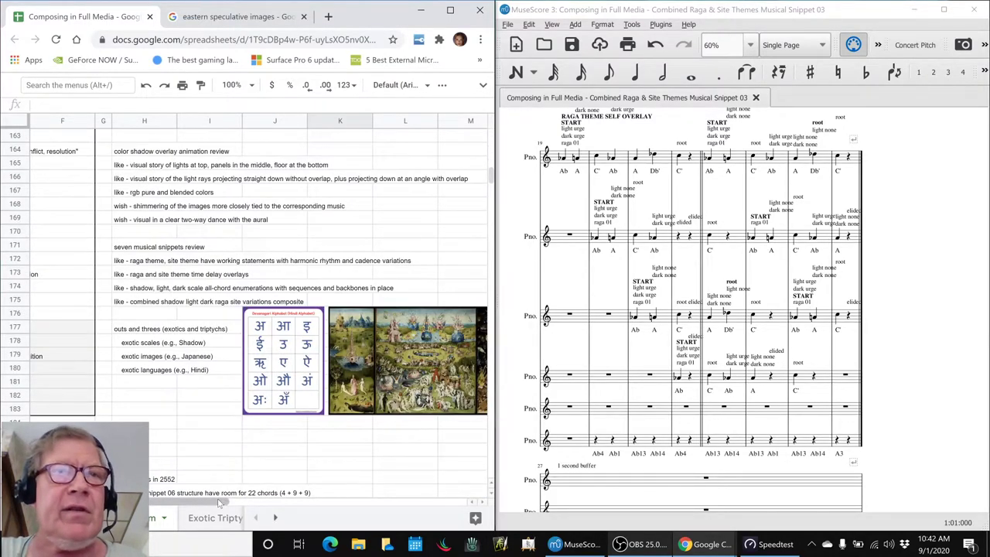
drag(262, 503, 185, 507)
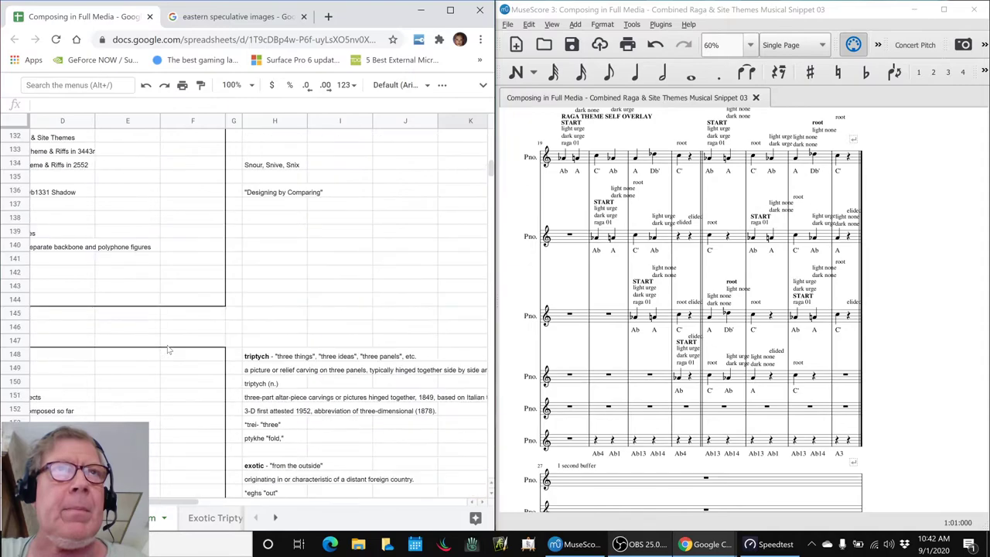
scroll(169, 350, up, 10)
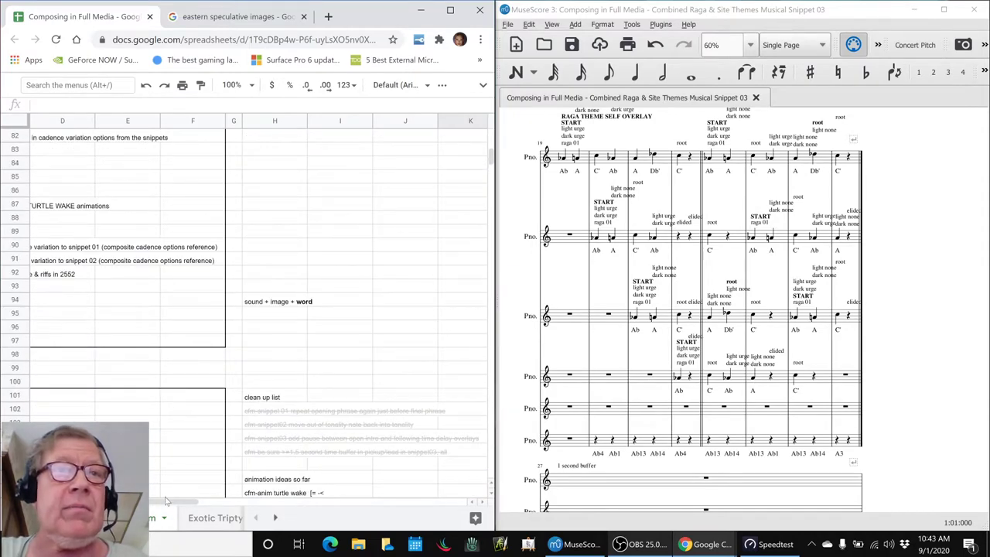
drag(164, 501, 116, 501)
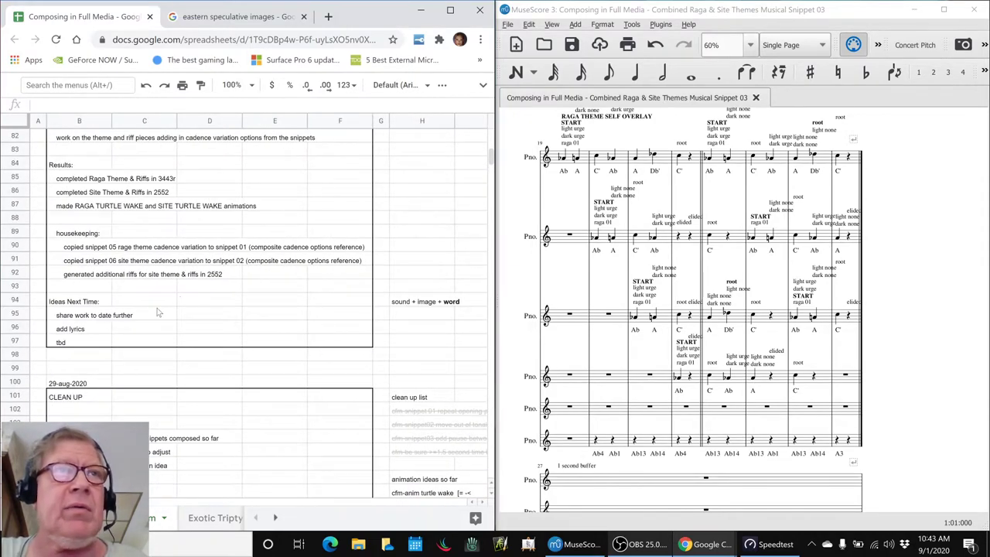
scroll(157, 312, up, 14)
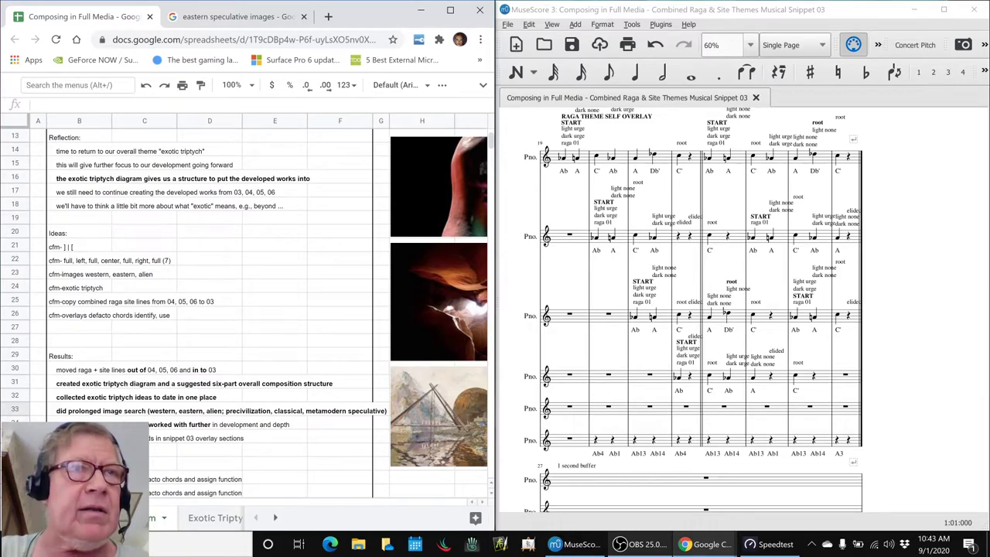
Step: Select measure 21's first beat across the top staves and show it on the piano keyboard
click(93, 438)
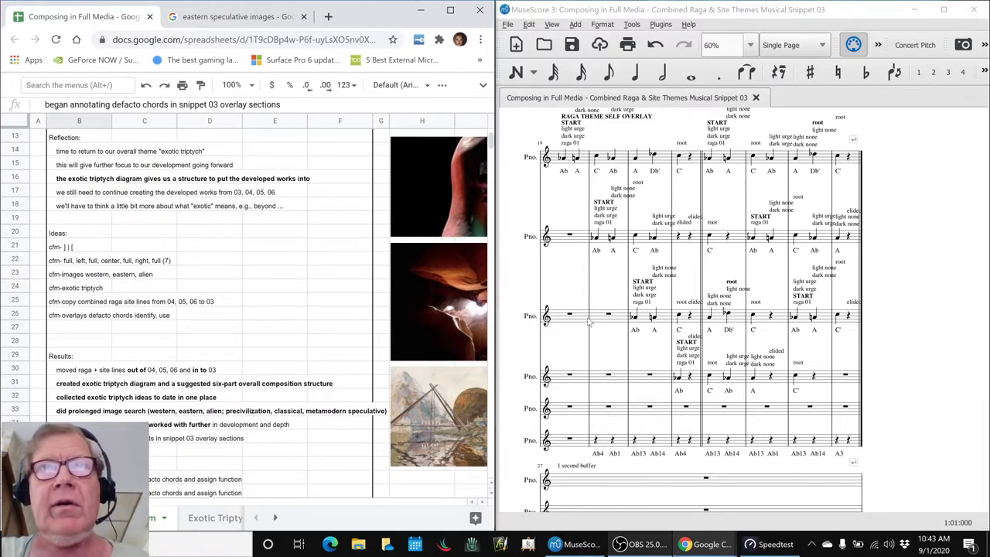
click(597, 157)
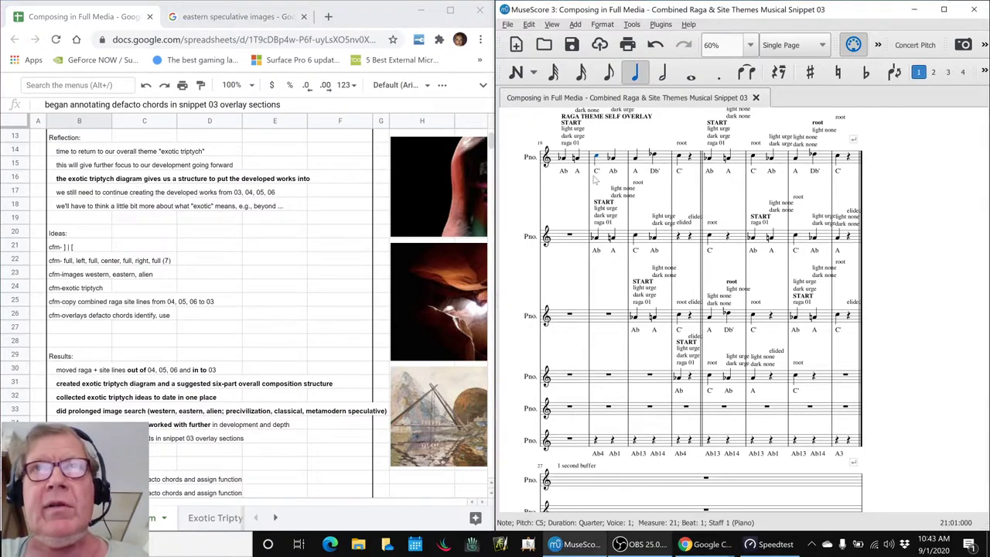
shift+click(597, 244)
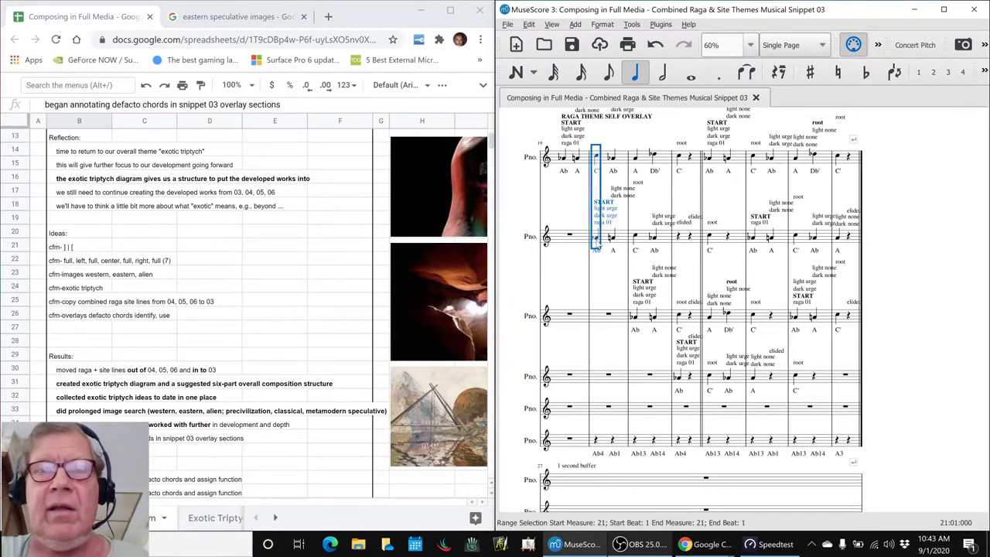
key(p)
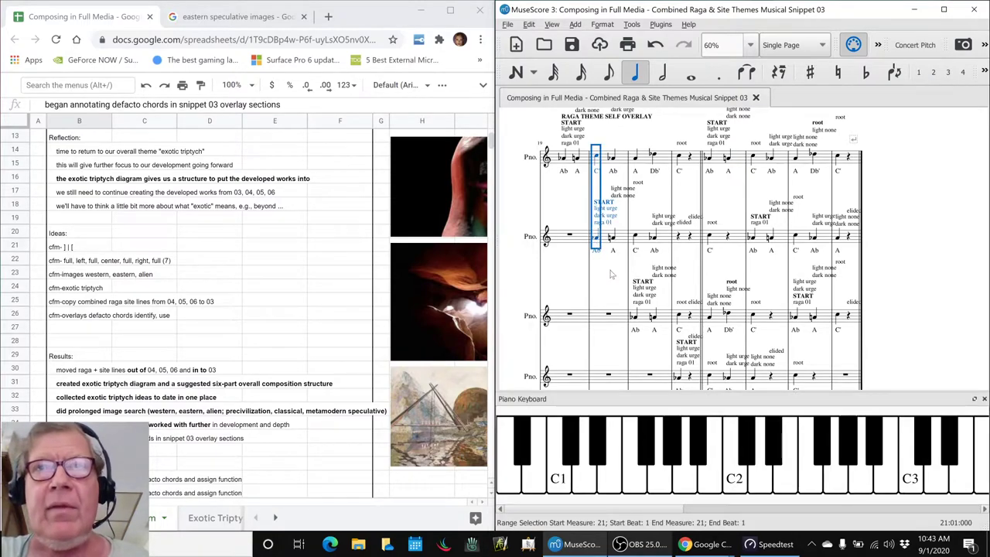
click(822, 510)
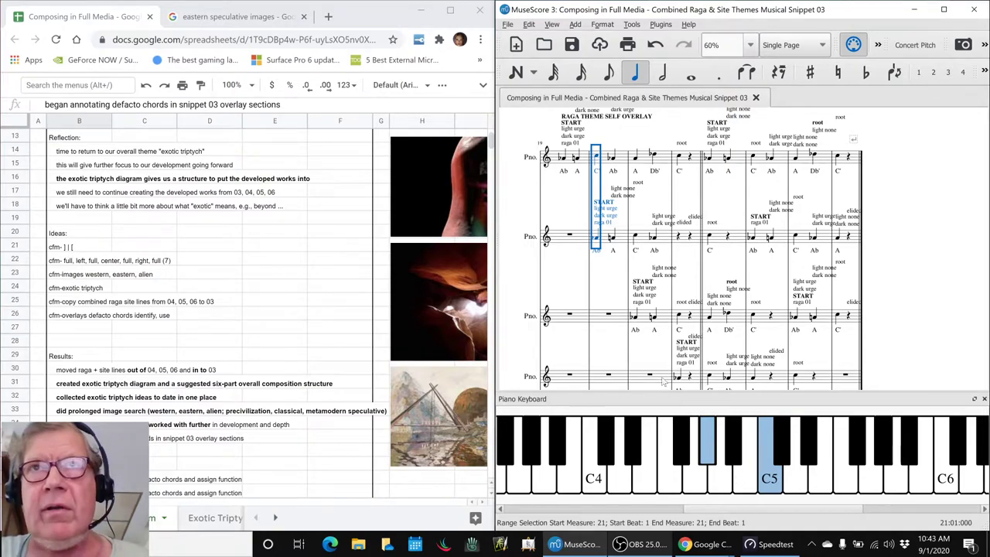
Step: Inspect the Ab4 chord label, then select beat 1 of measure 22 across the top staves
drag(940, 290, 936, 140)
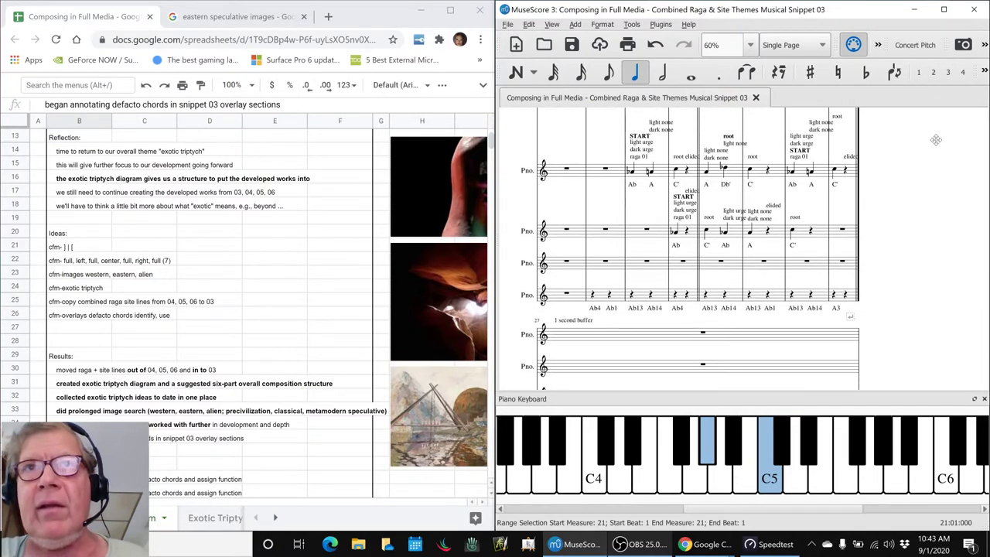
click(594, 309)
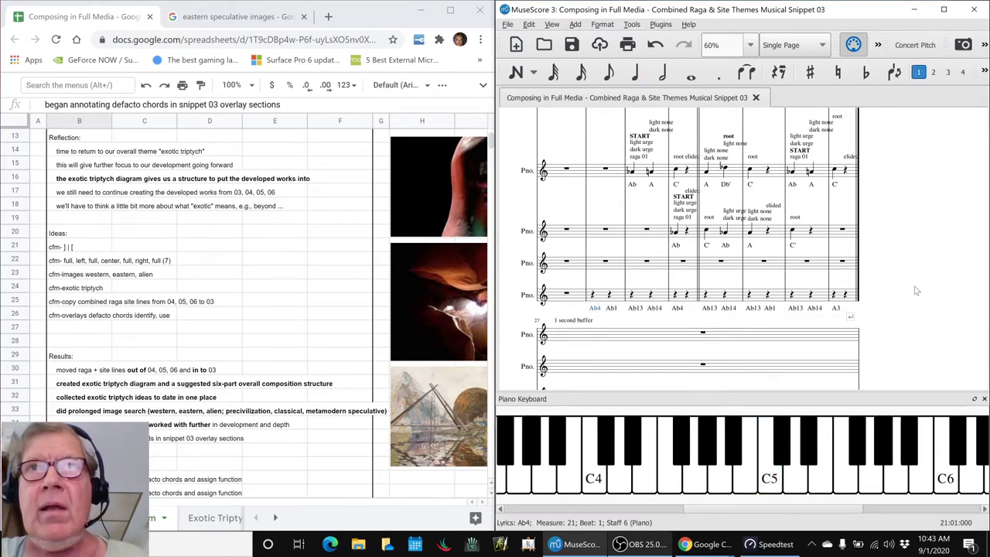
scroll(918, 291, up, 3)
drag(921, 355, 911, 305)
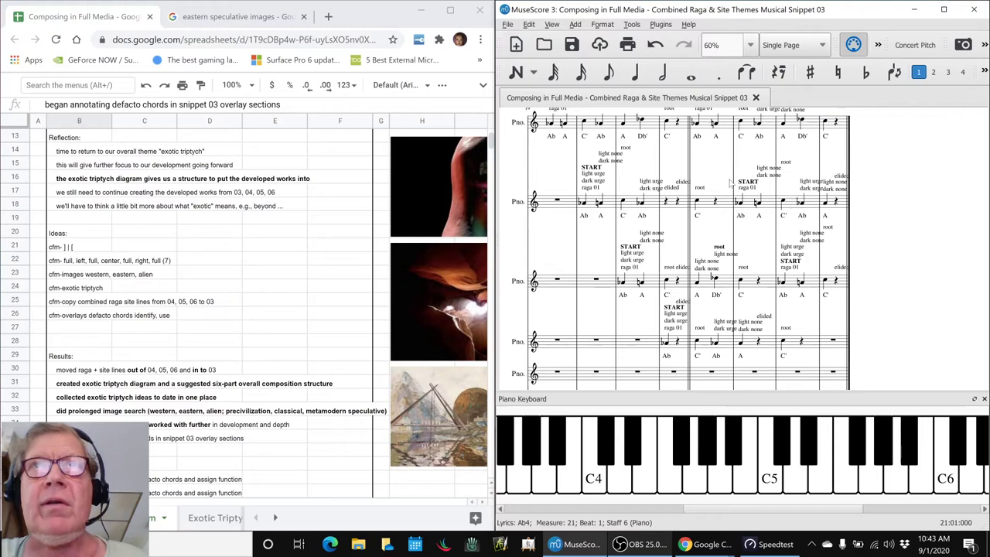
click(624, 124)
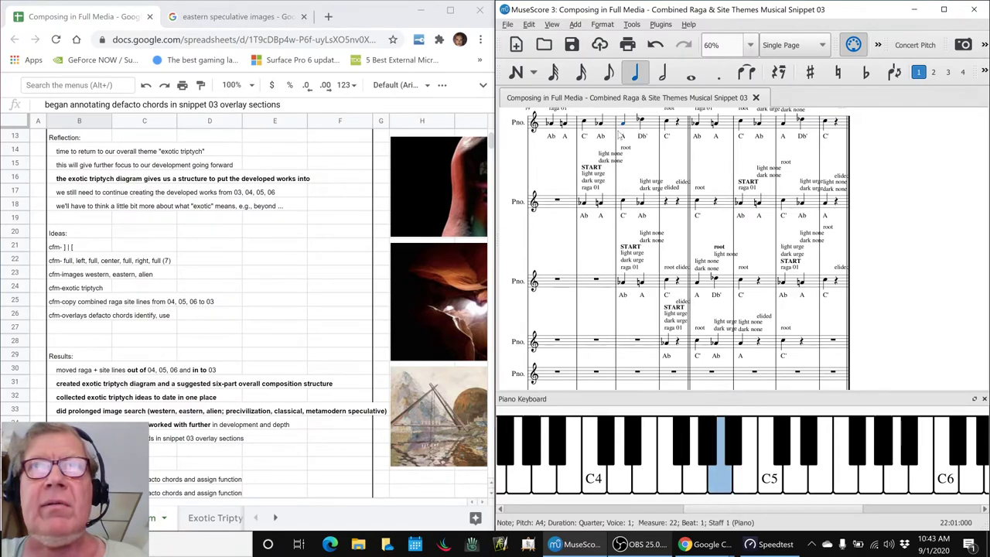
shift+click(622, 283)
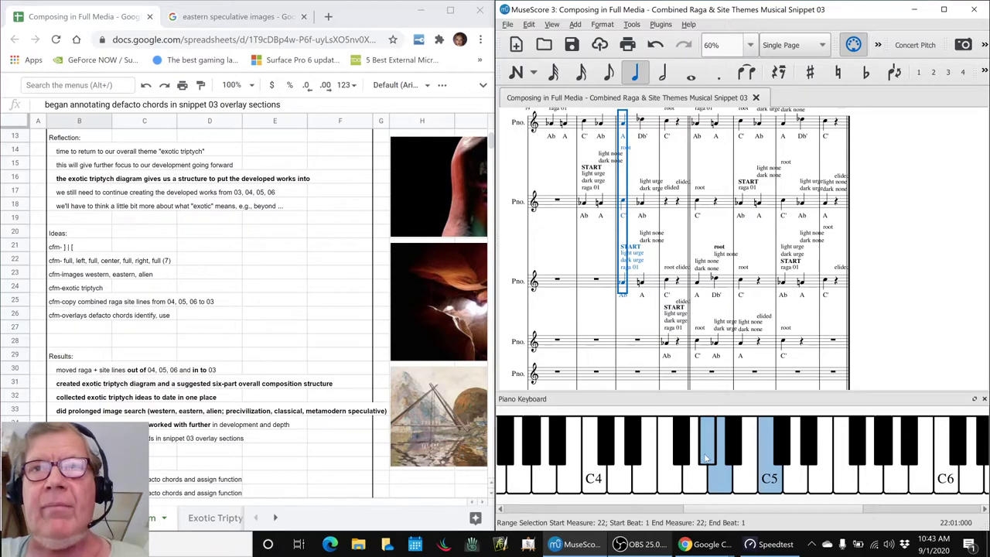
scroll(894, 317, down, 3)
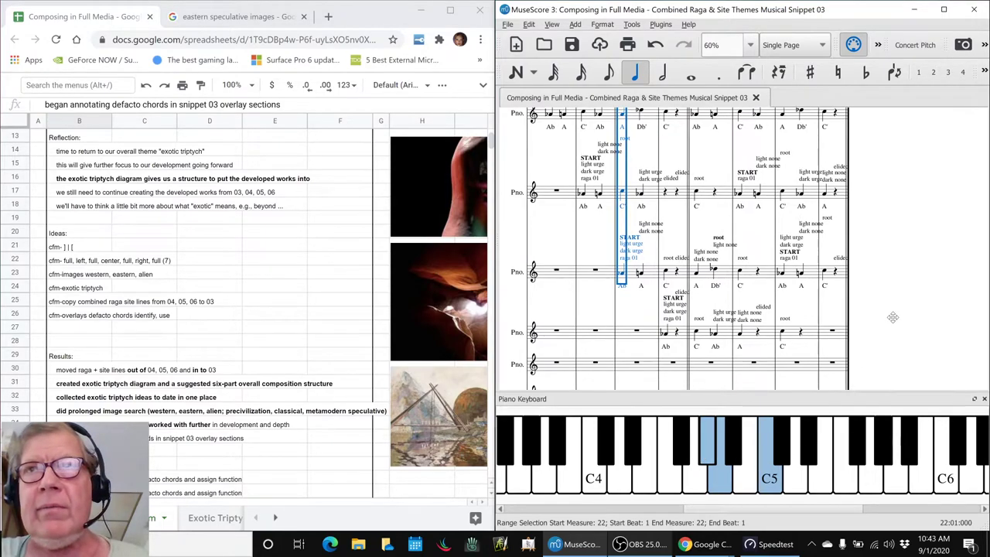
Step: Scroll down to measure 32 and select its first beat across the top staves
click(638, 263)
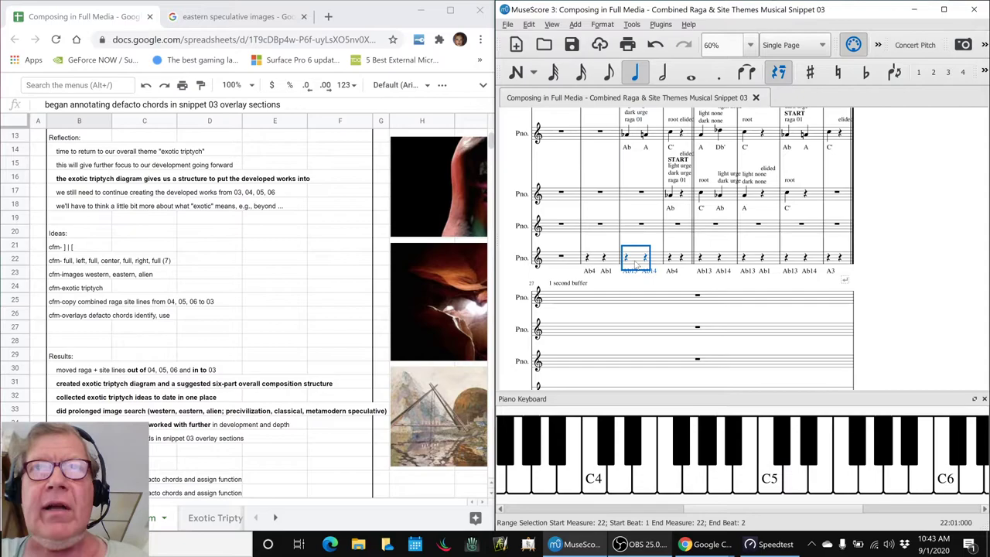
scroll(623, 277, down, 3)
scroll(623, 277, down, 6)
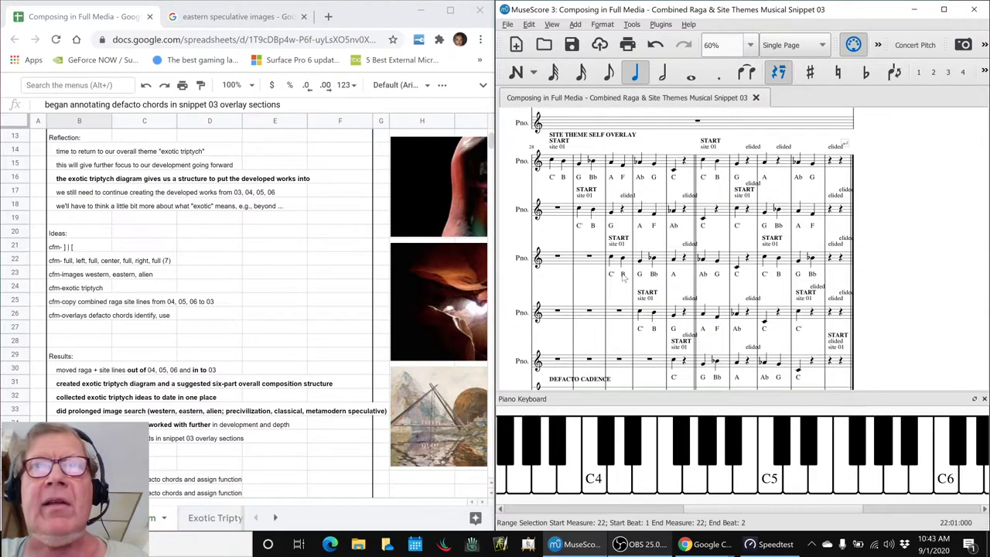
click(557, 312)
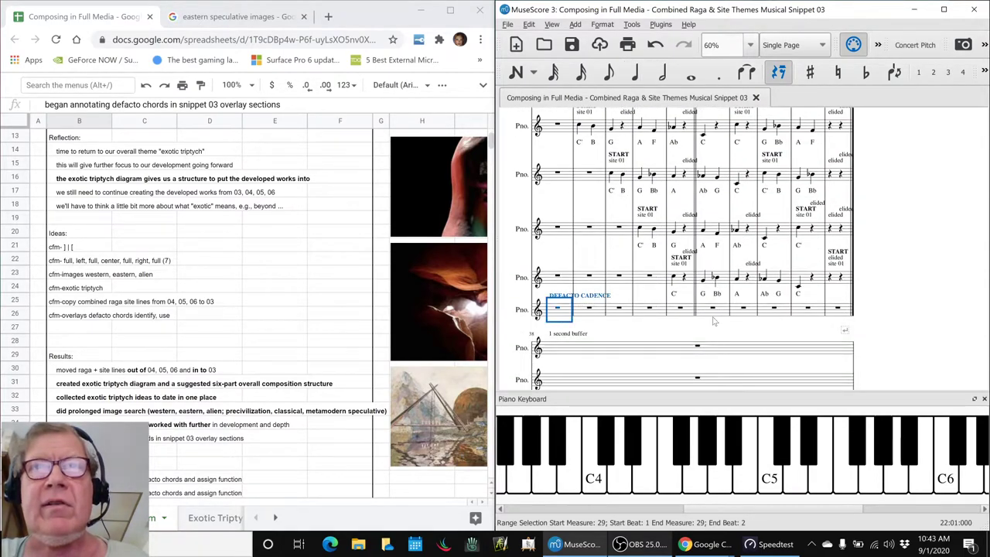
click(639, 131)
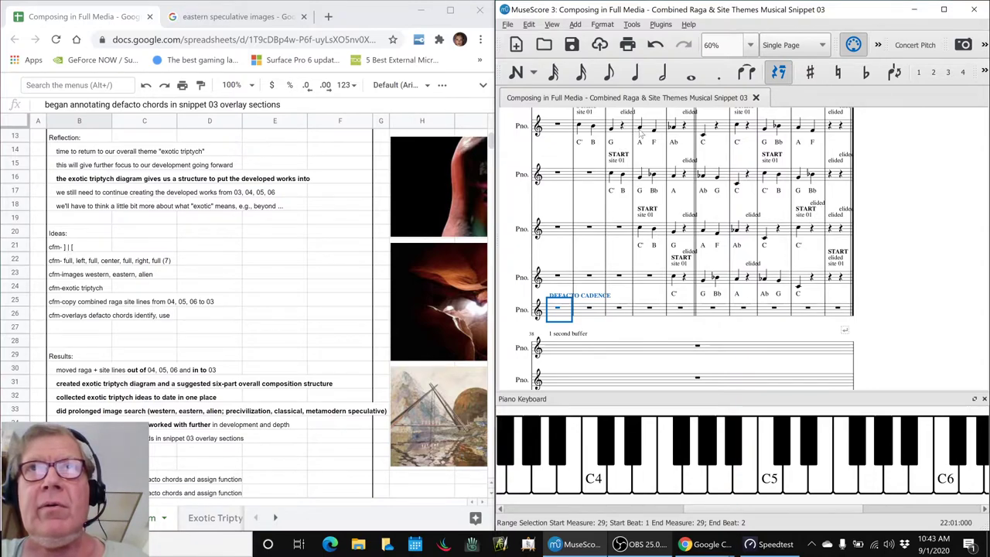
shift+click(642, 232)
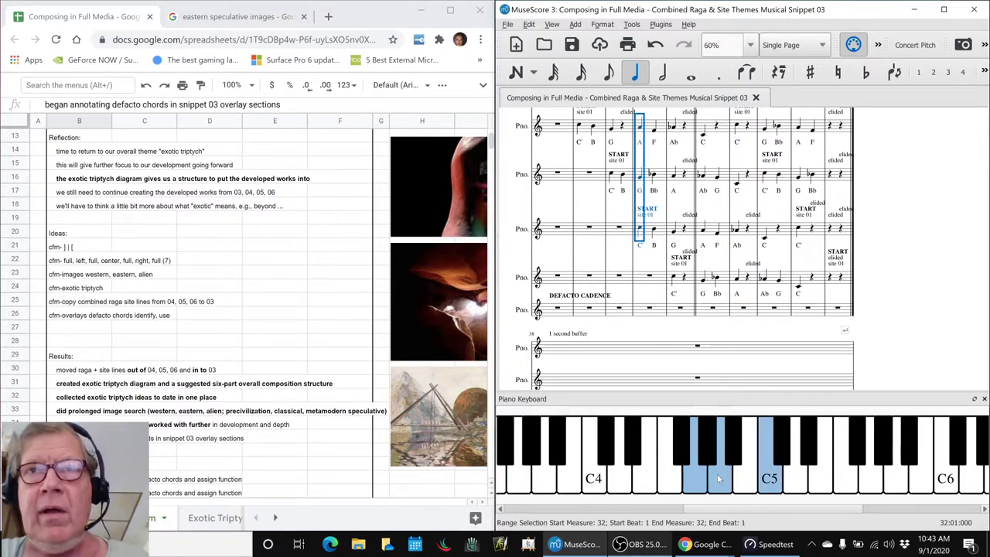
Step: Turn the staff 6 measure 32 rest into a quarter rest labelled G23 and save the score
click(649, 310)
key(5)
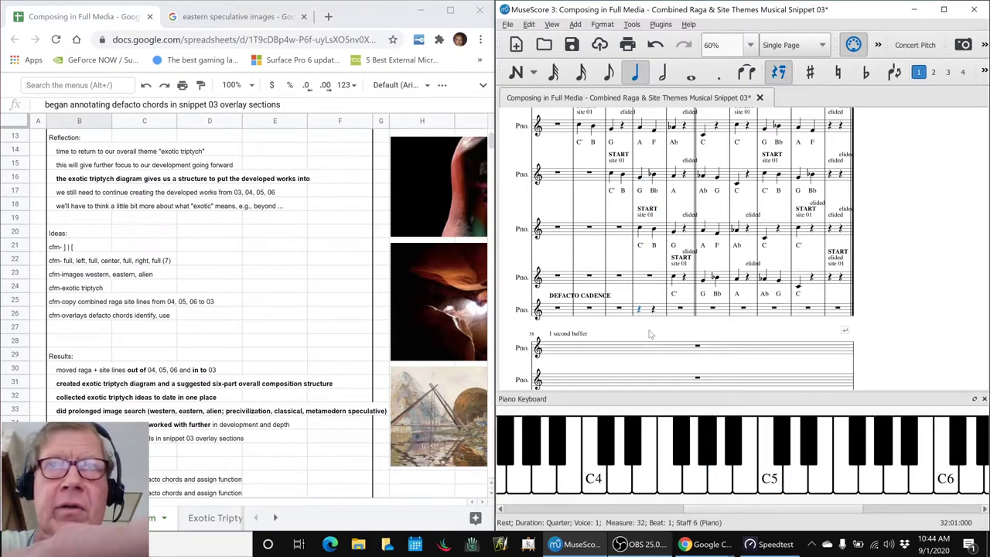
key(ctrl+l)
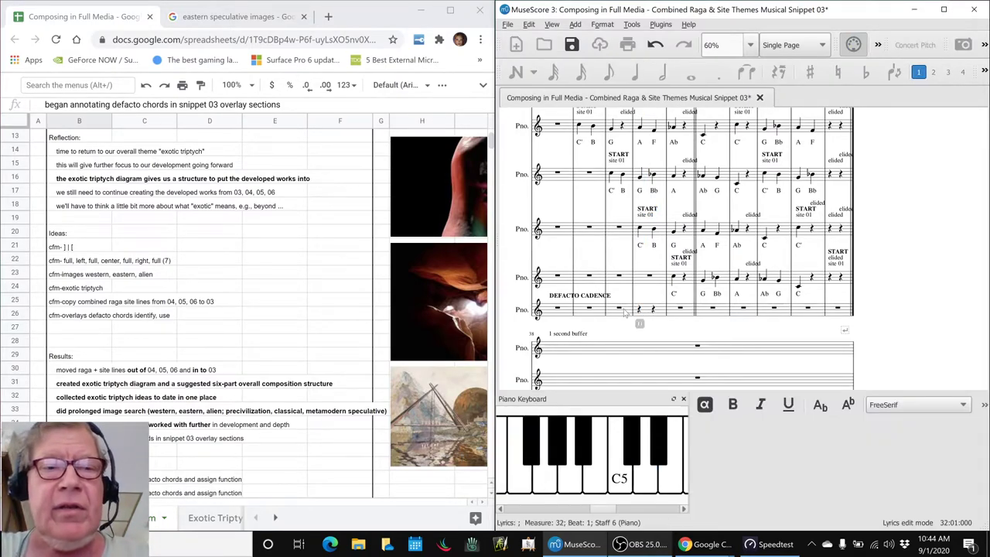
text(G23)
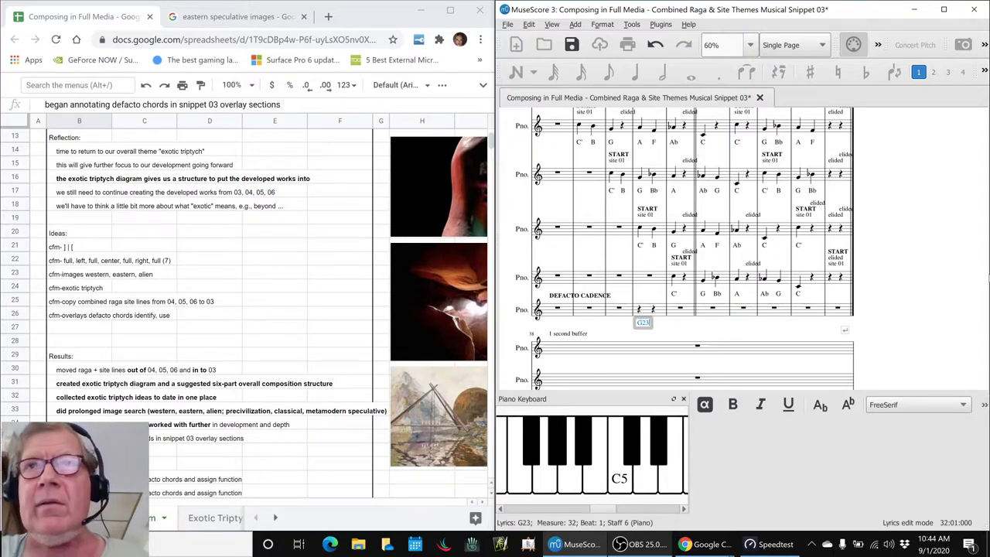
key(Escape)
key(ctrl+s)
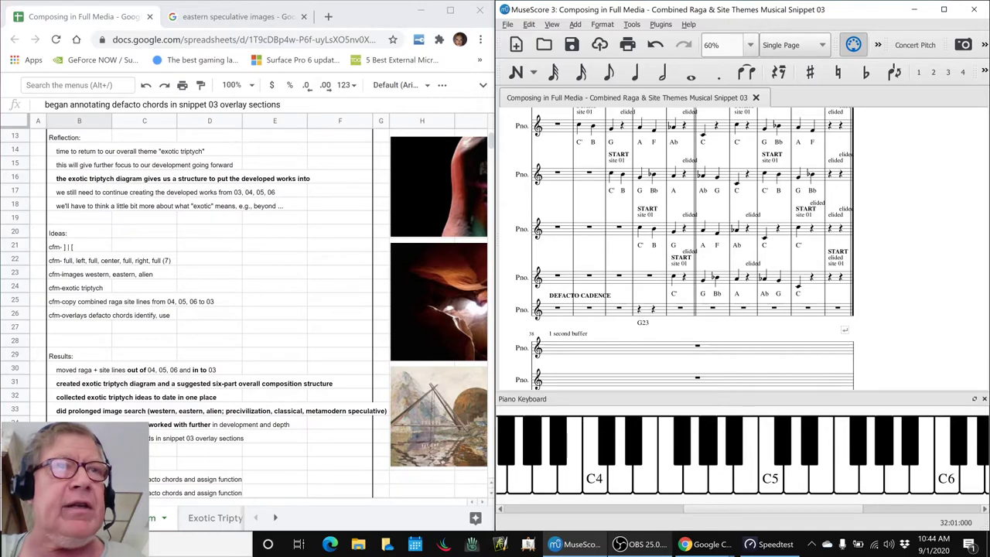
key(alt+Tab)
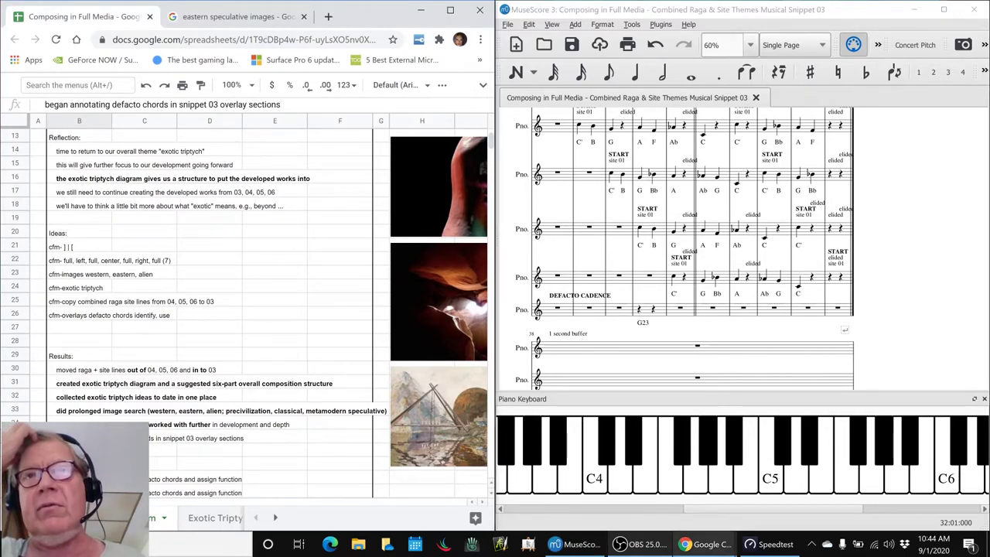
Step: Close the on-screen piano keyboard panel in MuseScore
click(919, 317)
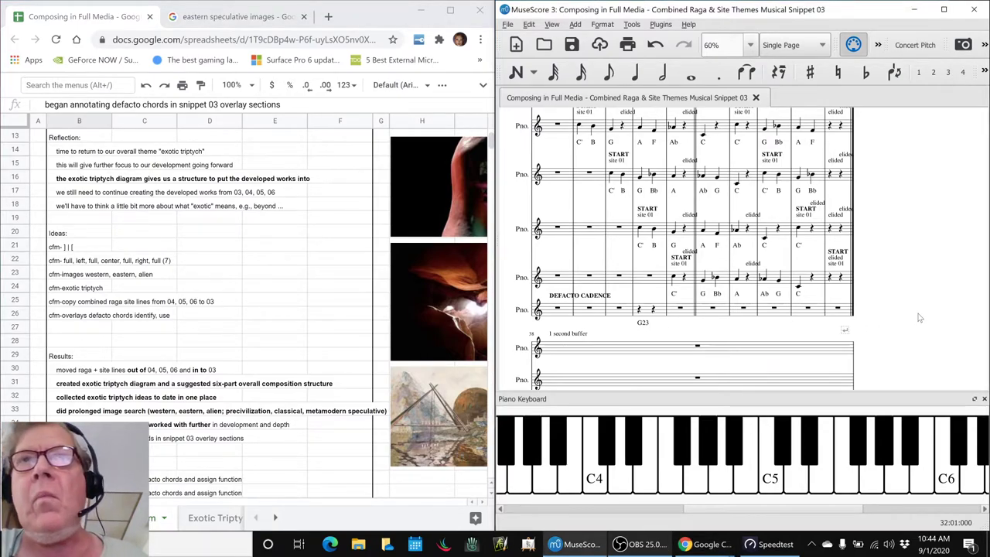
scroll(919, 318, up, 5)
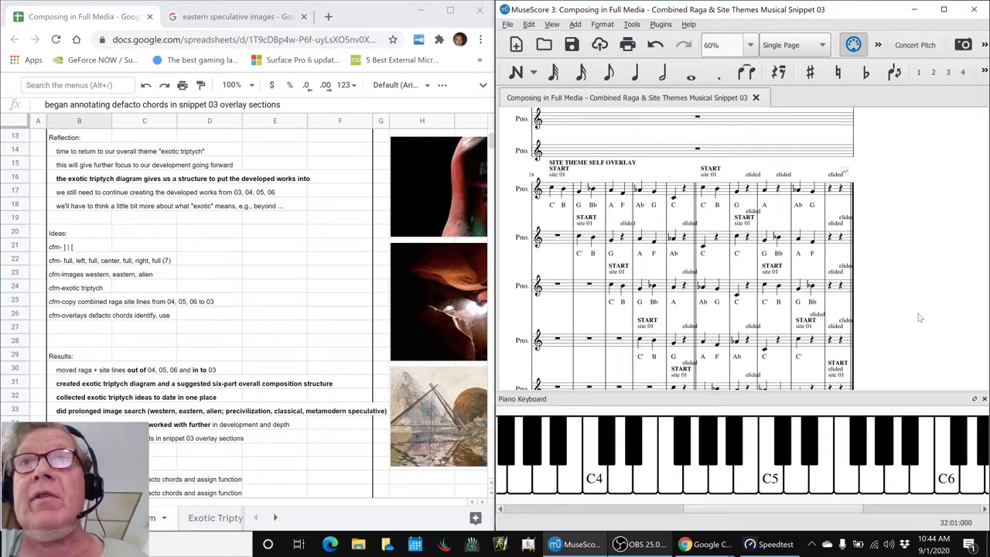
click(984, 398)
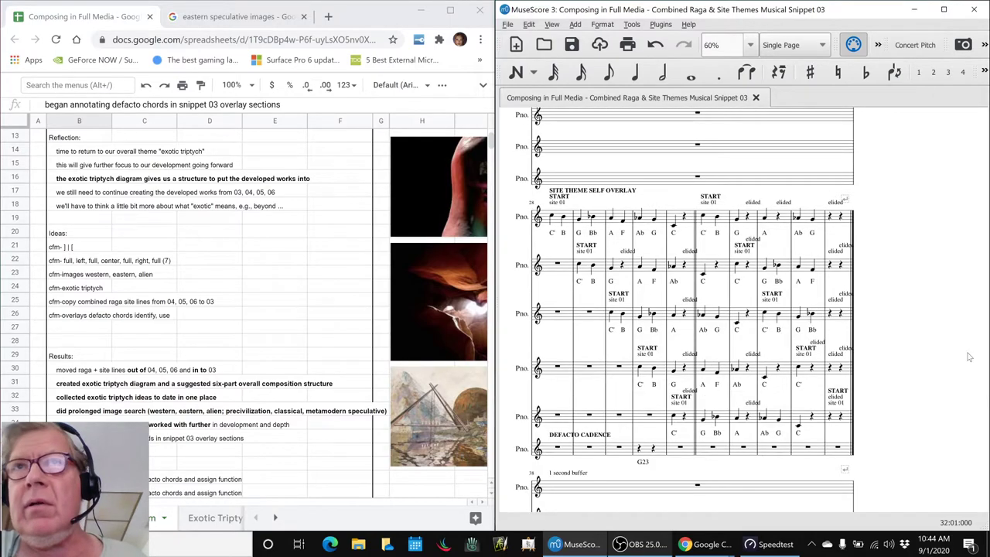
Step: Bring the SITE THEME SELF OVERLAY system into view and select the second staff's opening rest
scroll(948, 323, down, 3)
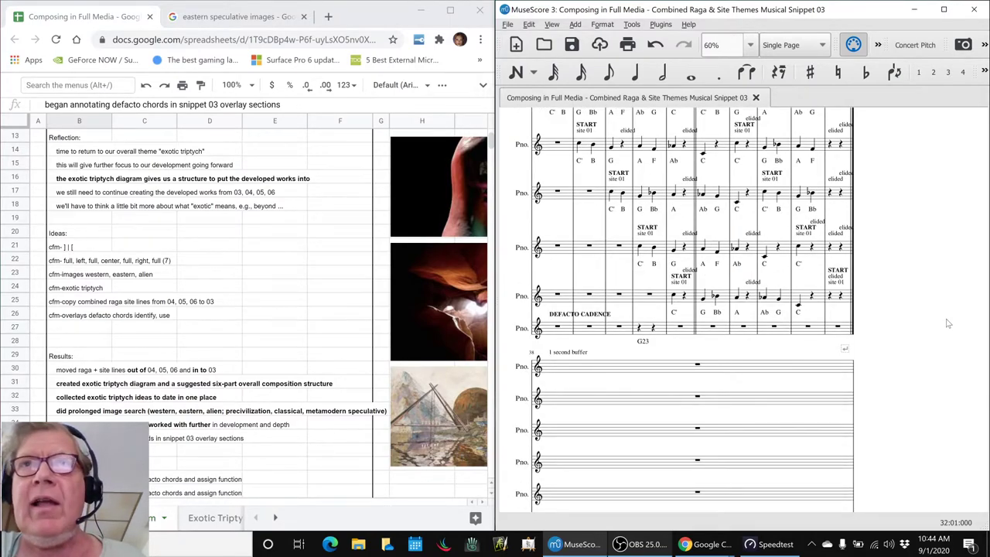
scroll(948, 323, up, 5)
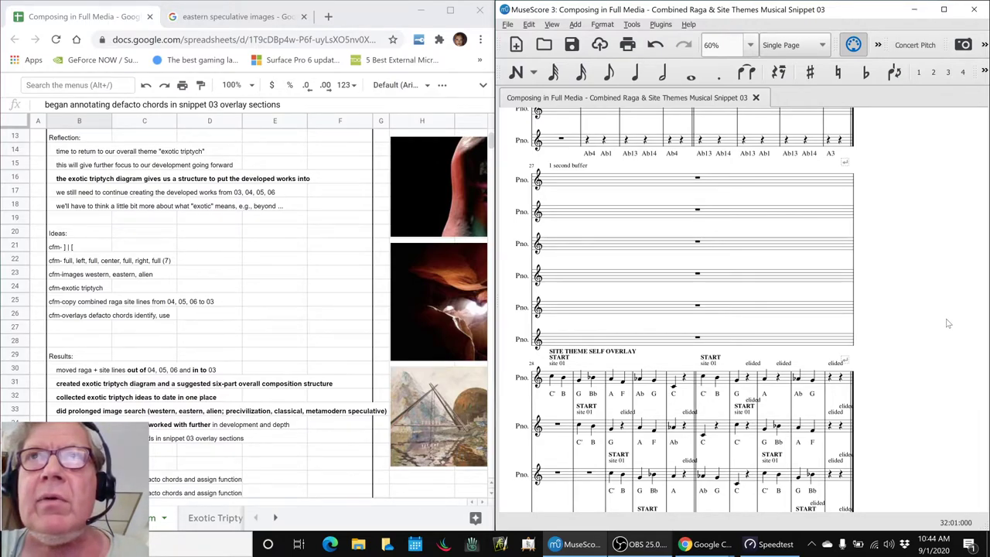
scroll(948, 323, up, 4)
scroll(949, 323, down, 2)
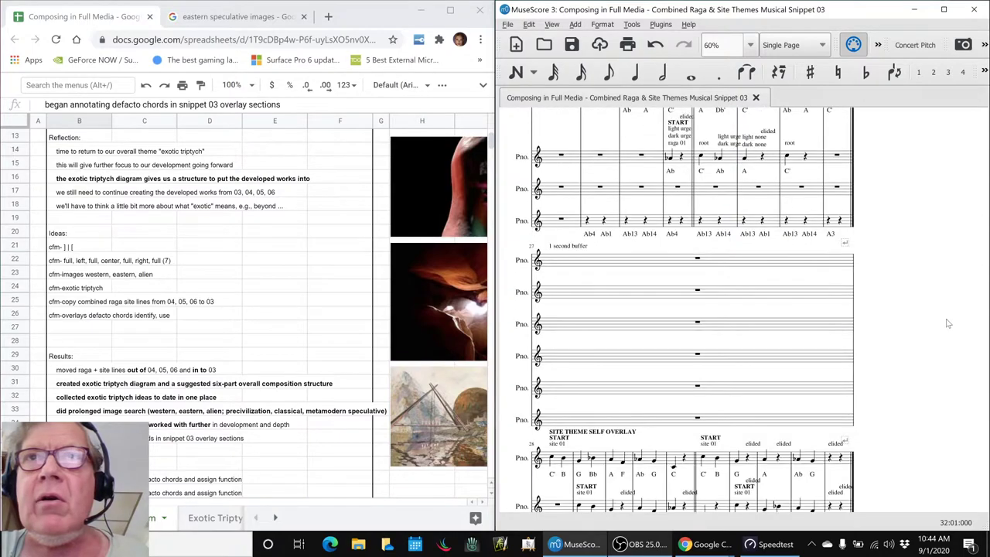
scroll(948, 323, down, 5)
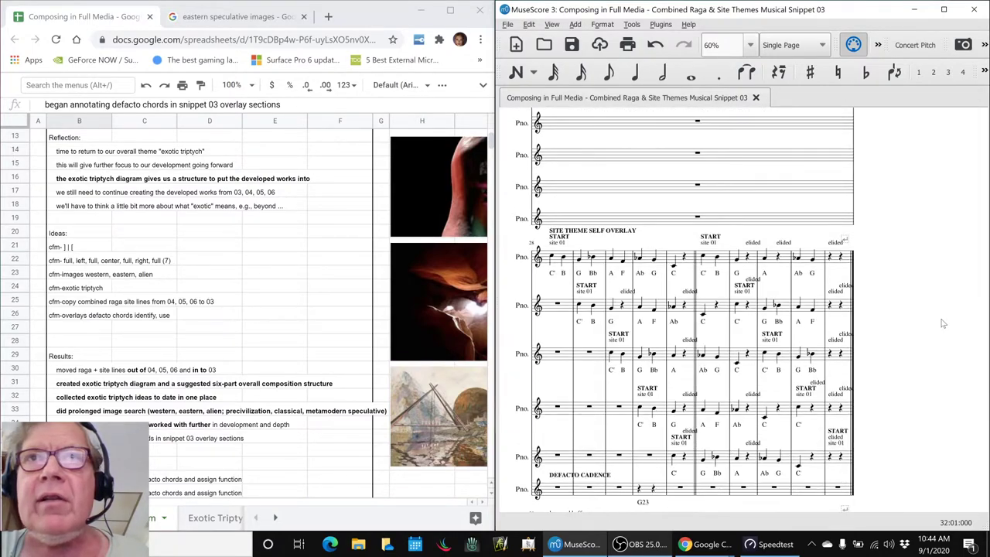
click(570, 313)
click(550, 309)
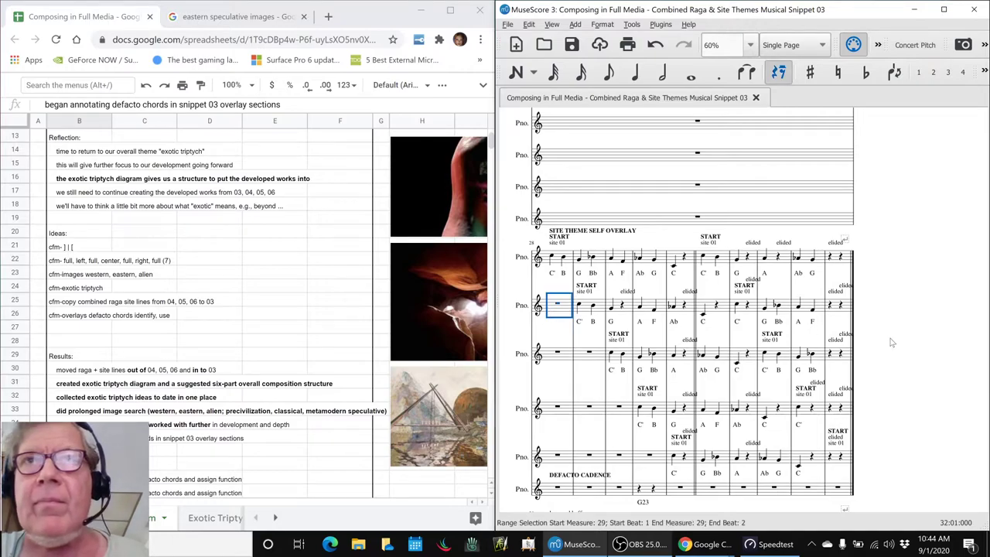
key(space)
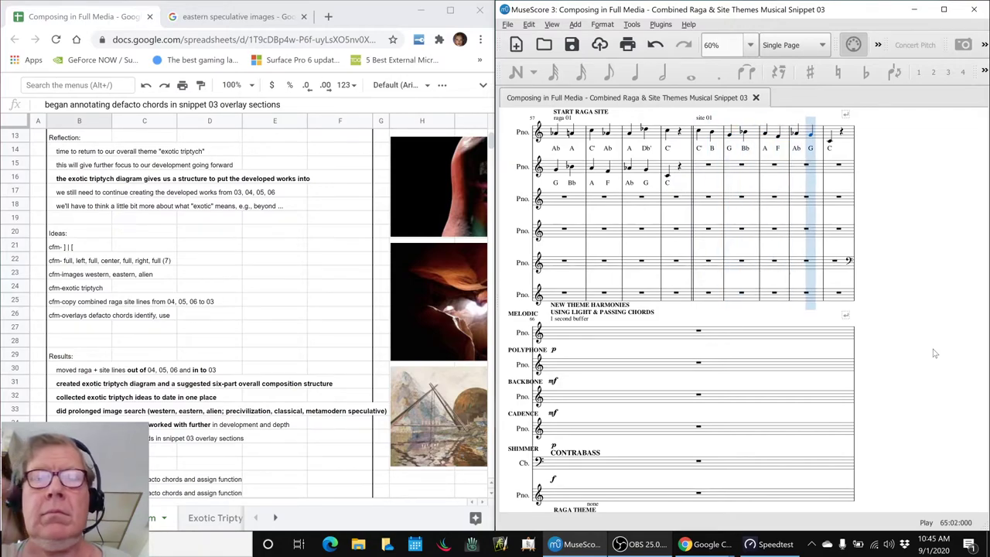
key(space)
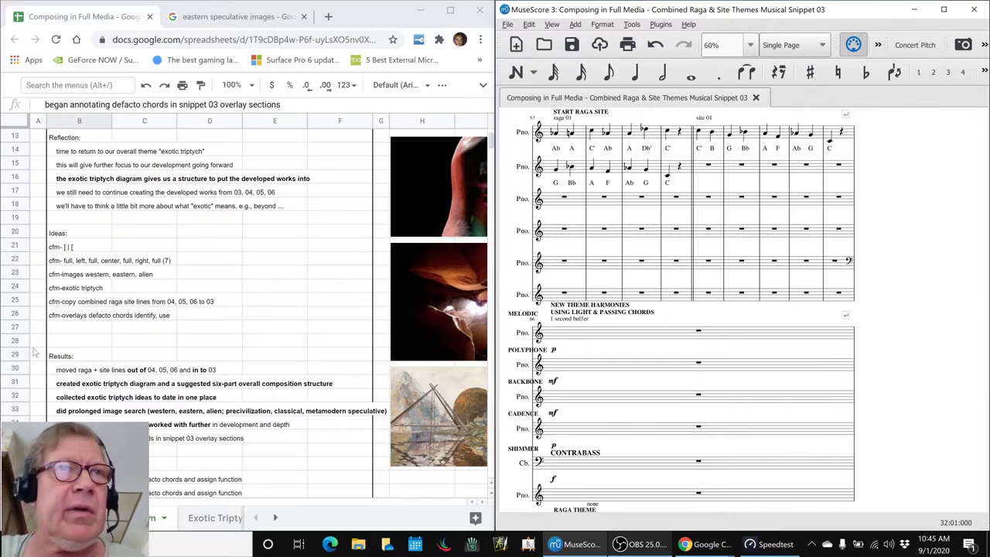
click(55, 374)
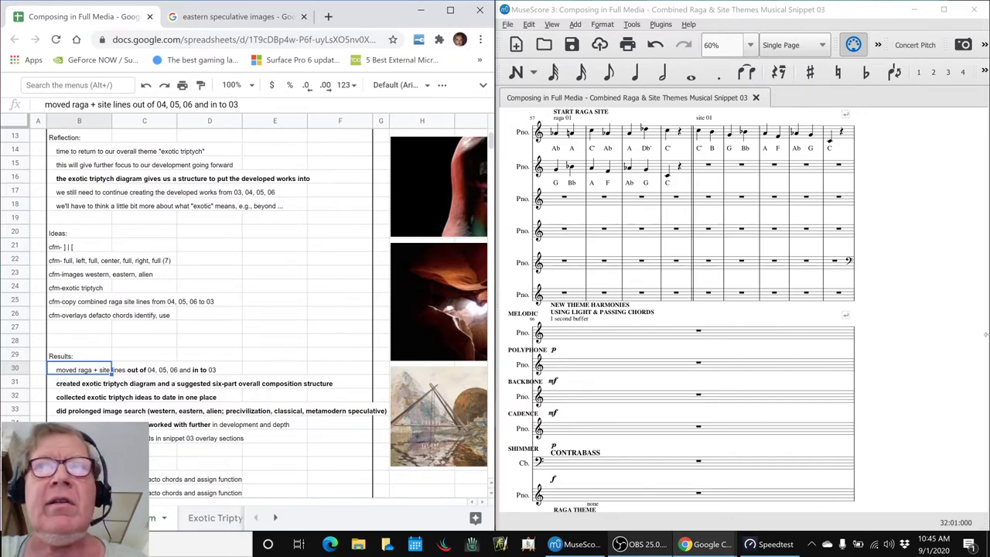
click(934, 317)
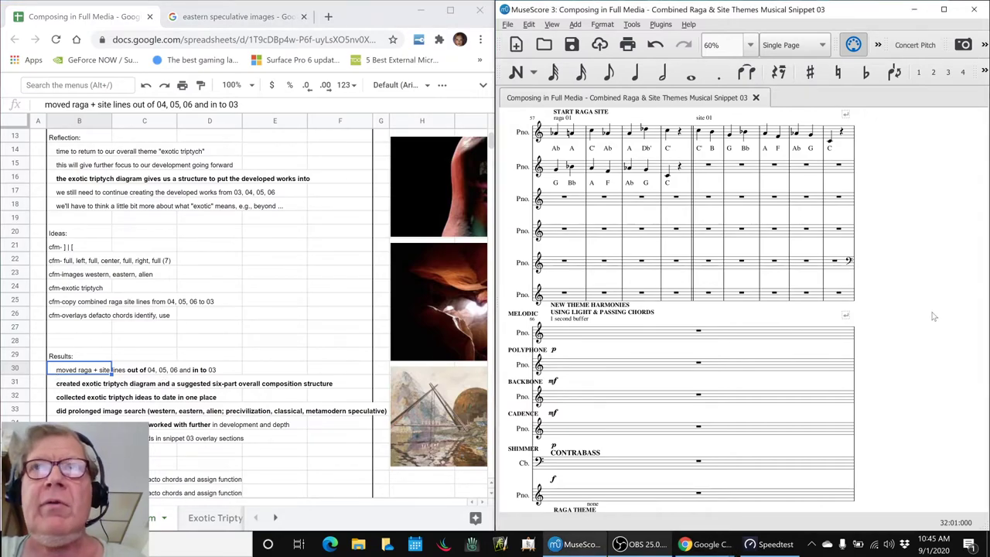
scroll(934, 317, down, 1)
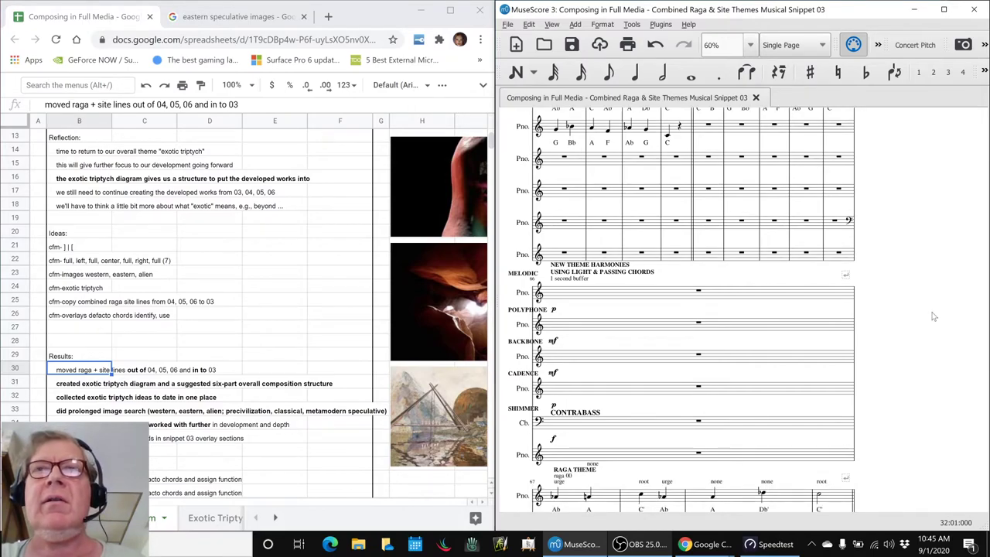
scroll(934, 317, down, 2)
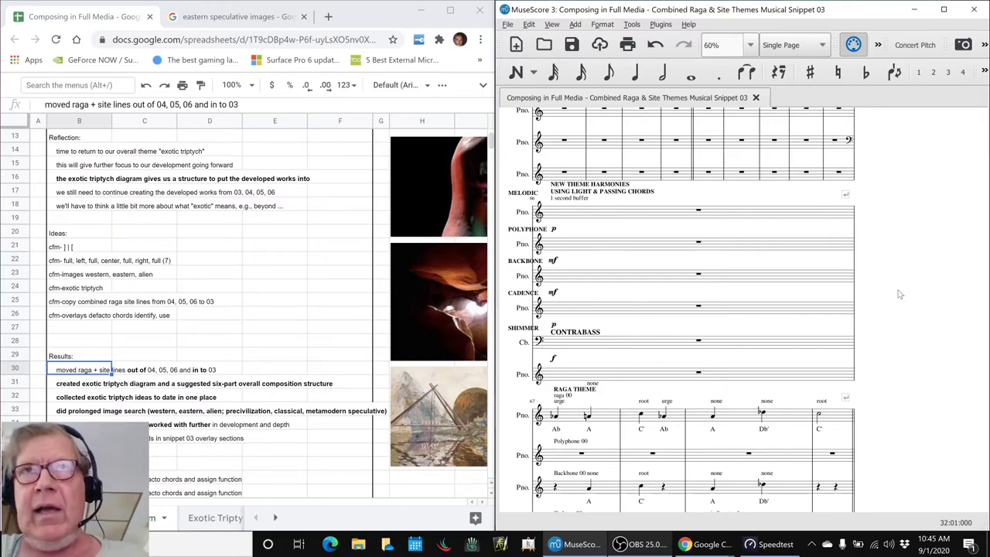
scroll(899, 294, down, 6)
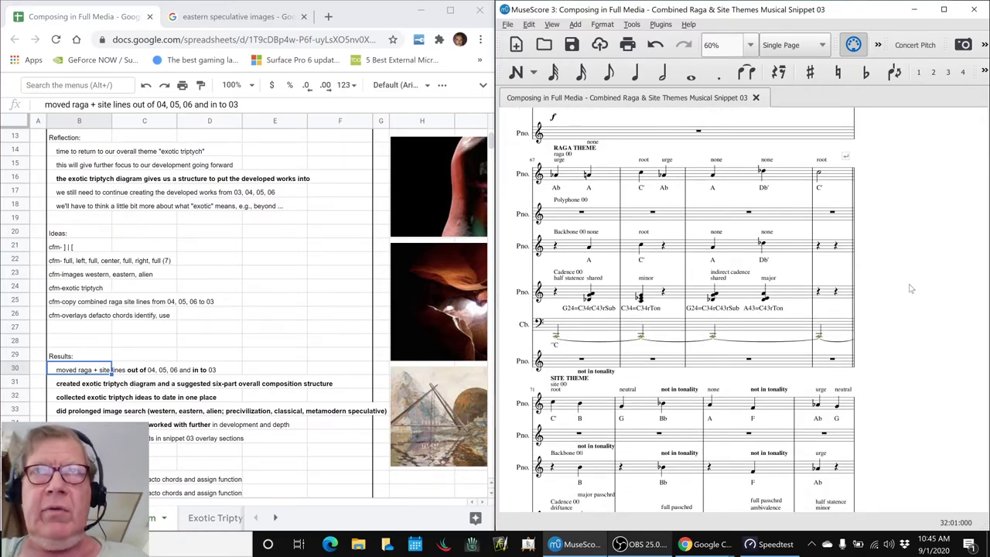
click(570, 180)
key(Escape)
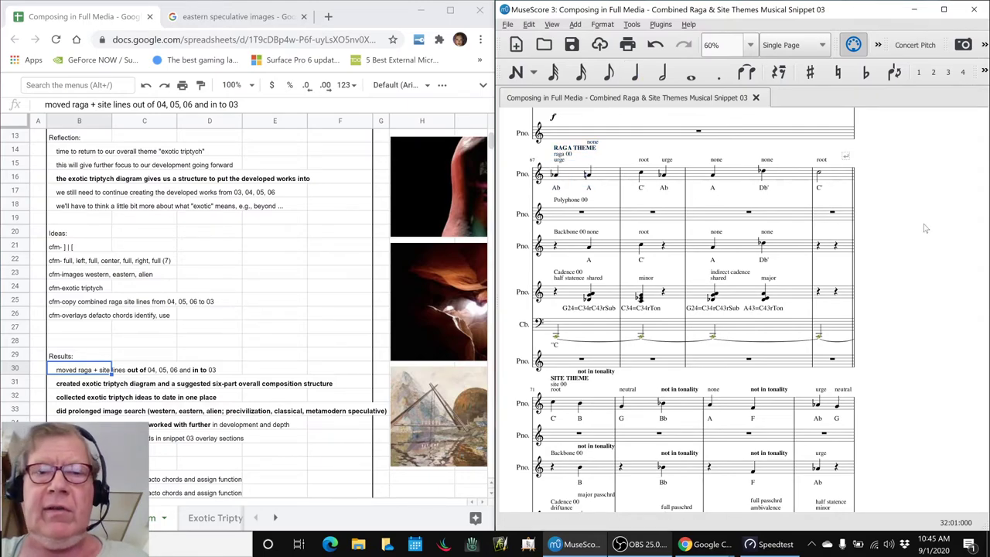
key(space)
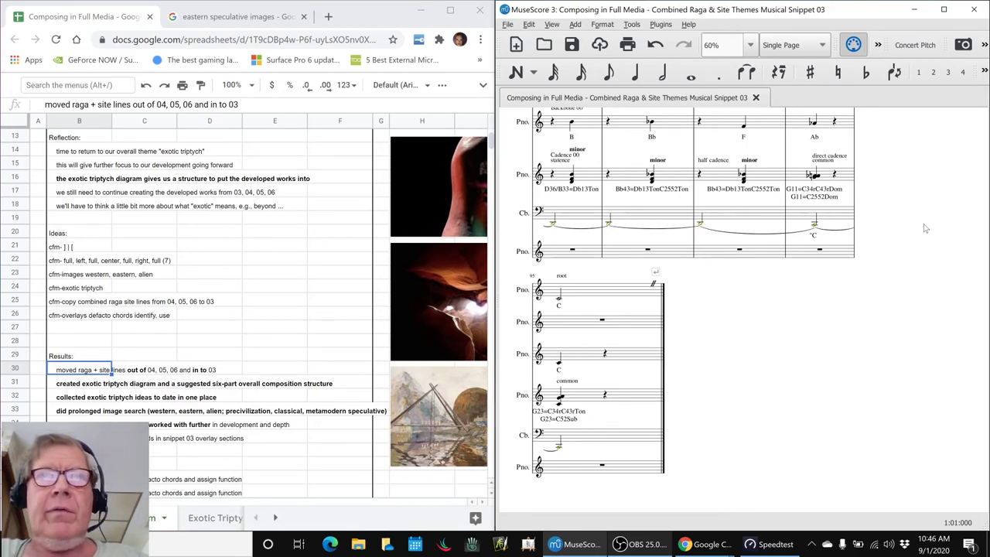
key(alt+Tab)
key(alt+Tab)
key(alt+Tab)
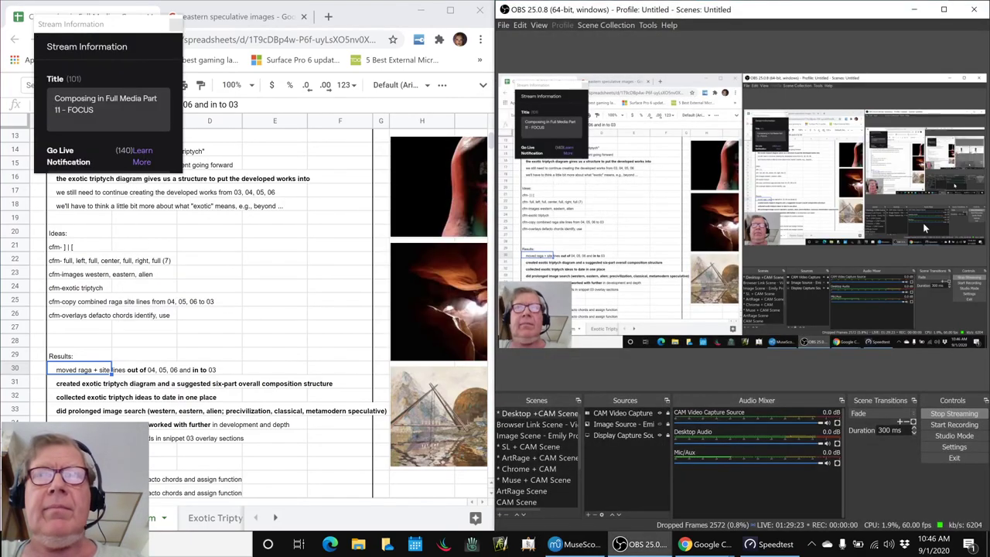